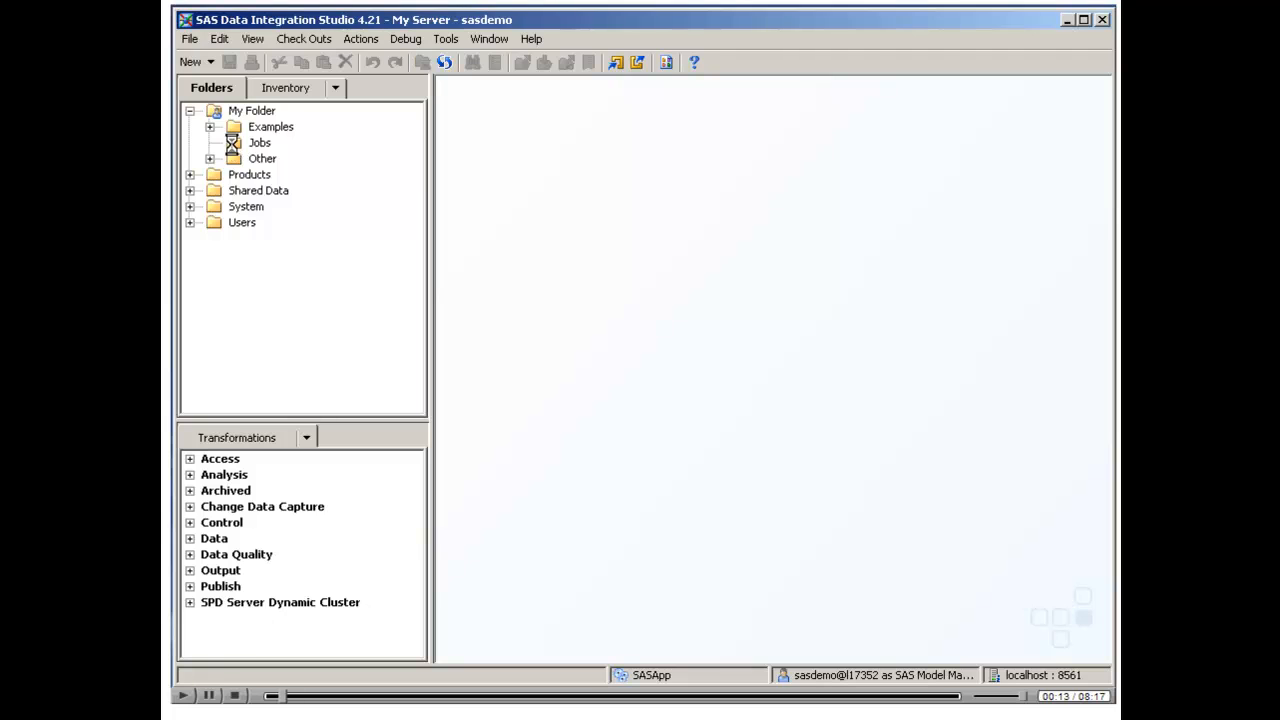
# Start a SAS code import into the Jobs folder and add bpg01r01.sas from the sample folder to the import list
pyautogui.rightClick(236, 143)
pyautogui.moveTo(352, 482)
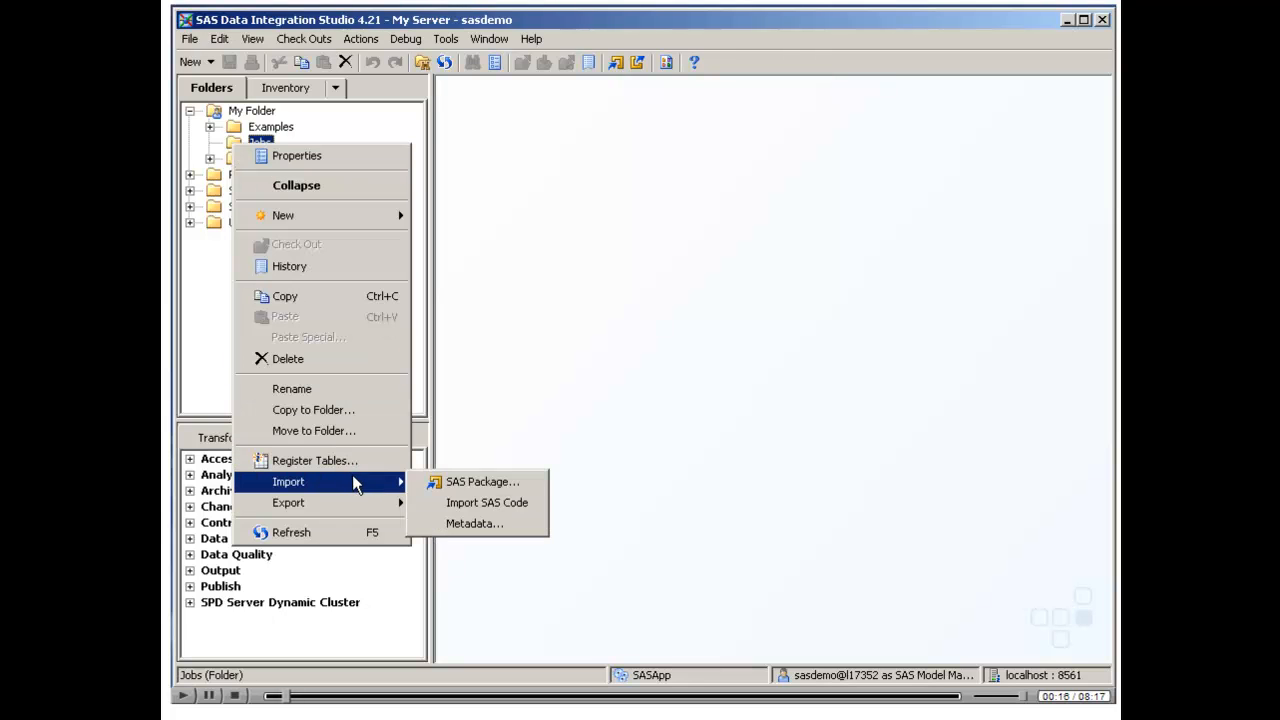
pyautogui.click(530, 506)
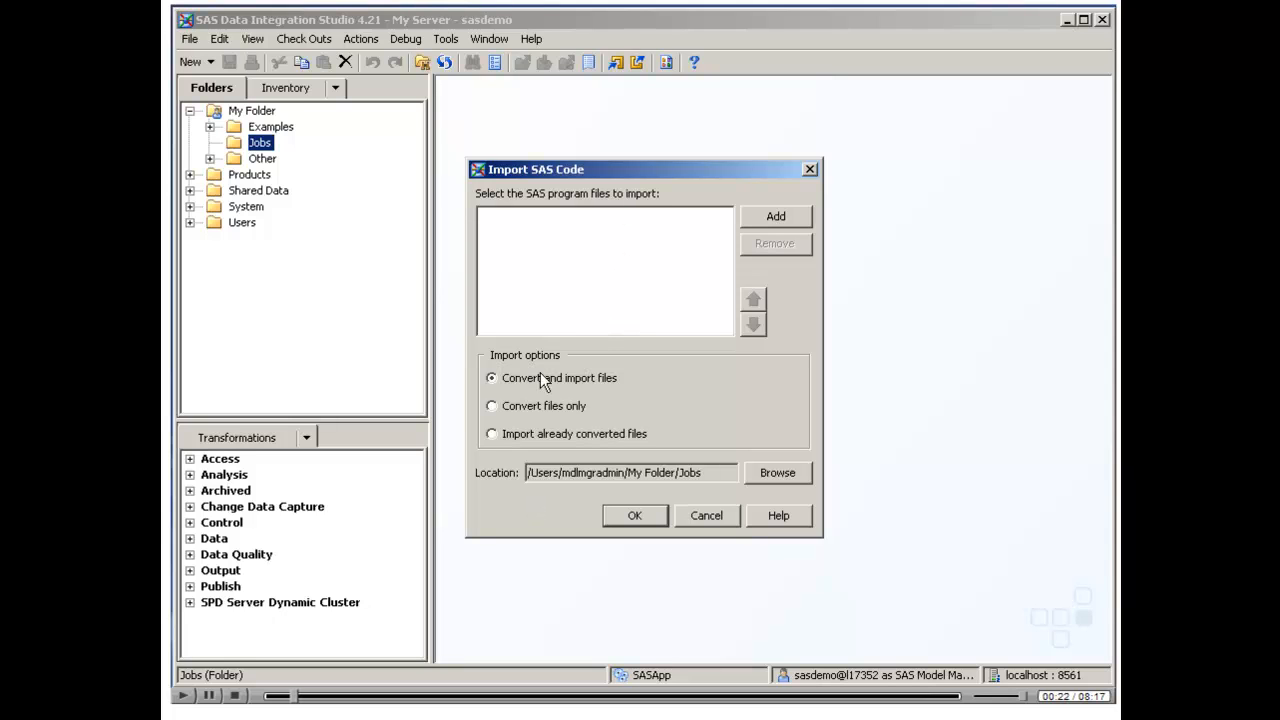
pyautogui.click(768, 222)
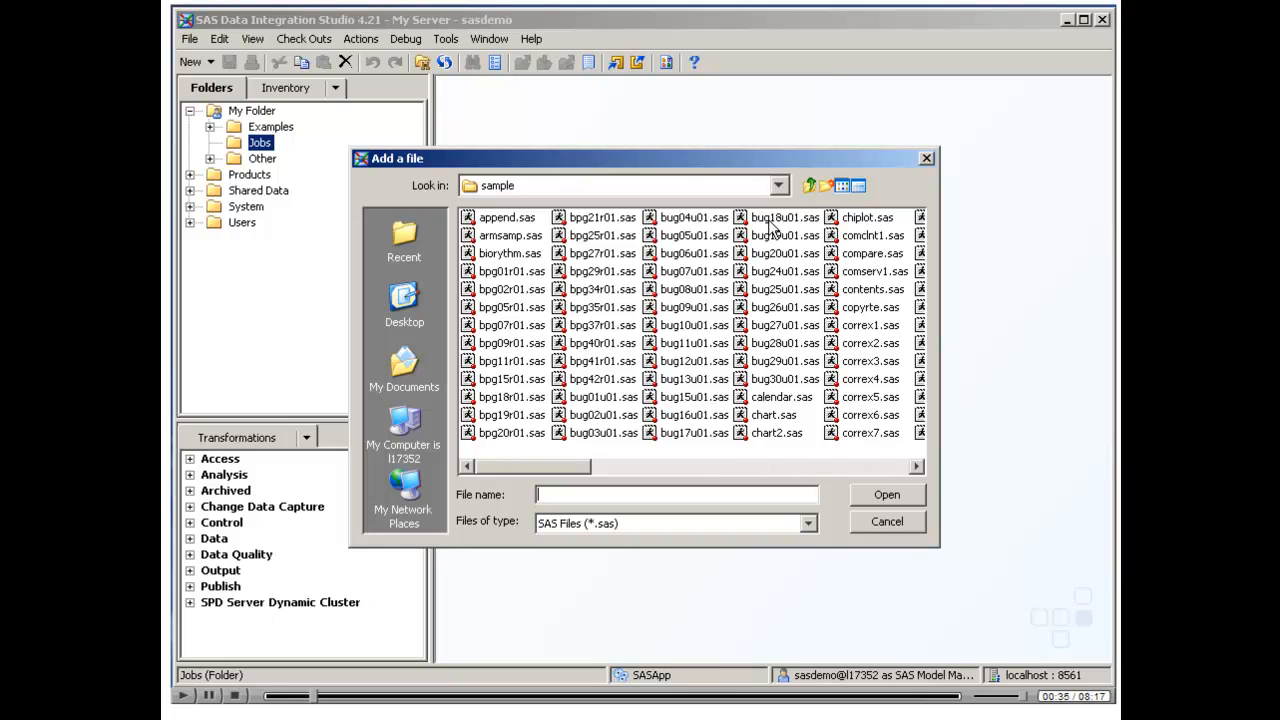
pyautogui.click(778, 186)
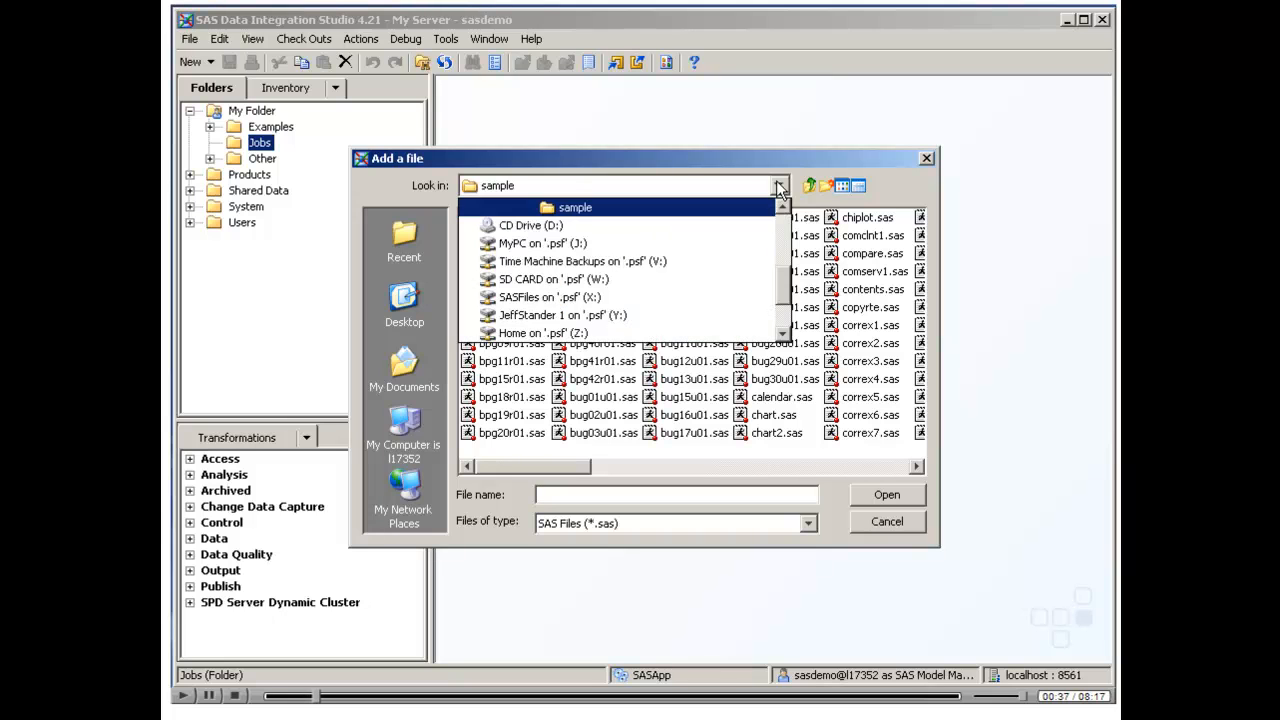
pyautogui.click(784, 207)
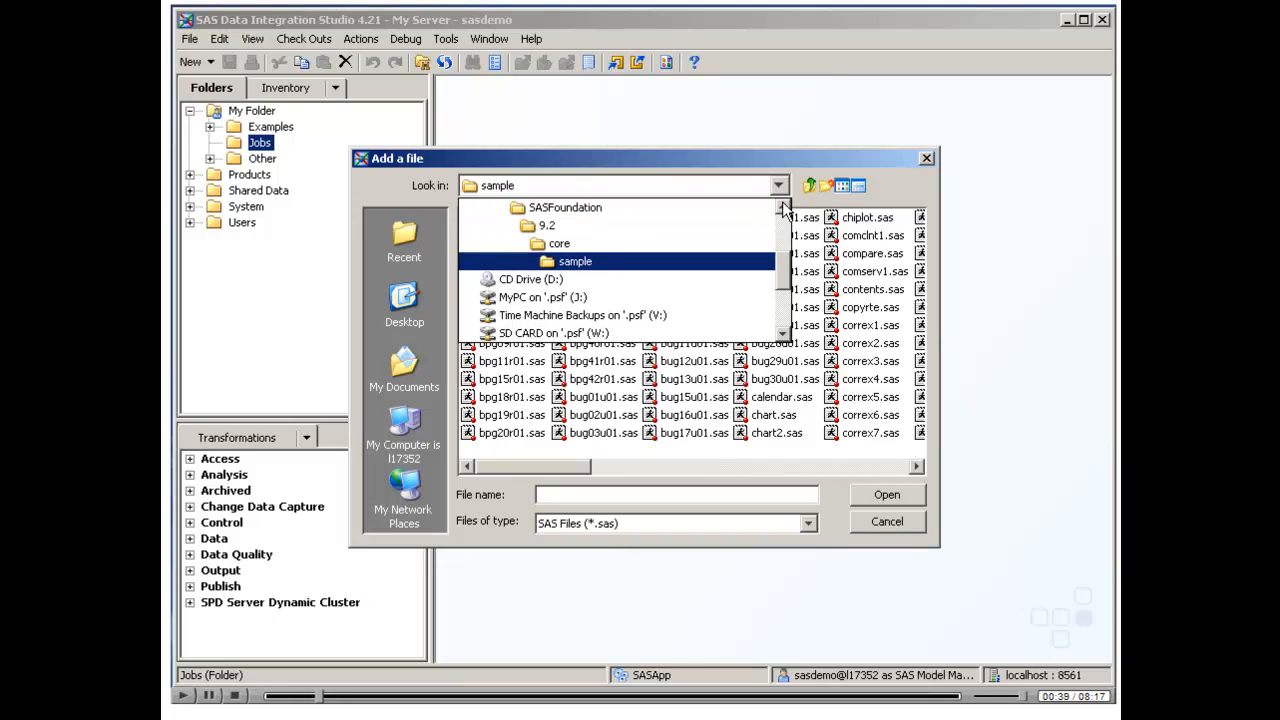
pyautogui.click(784, 207)
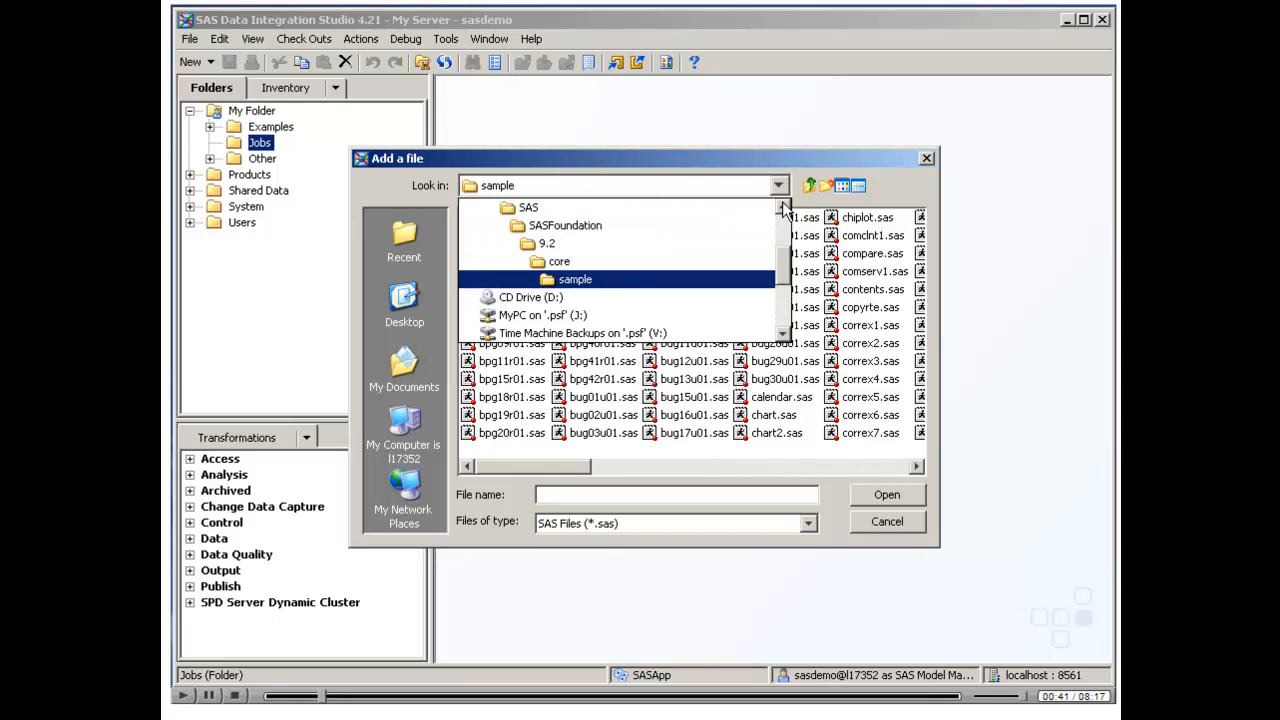
pyautogui.click(784, 207)
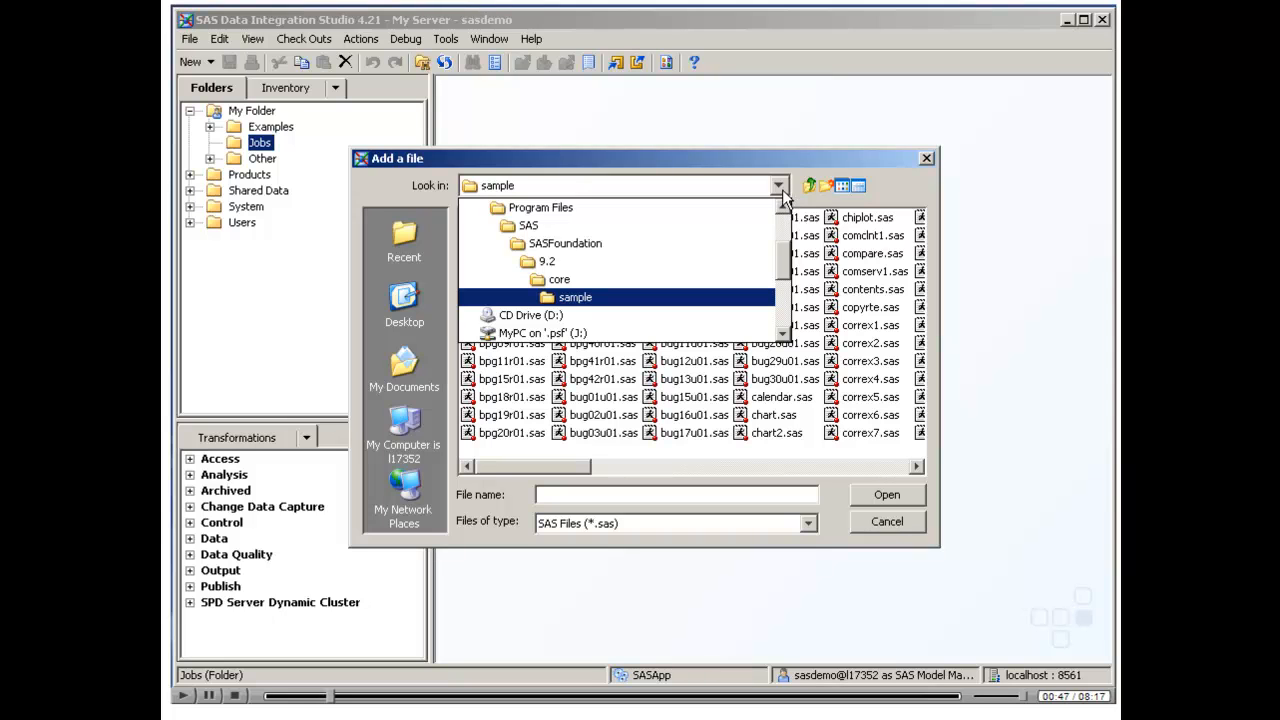
pyautogui.click(784, 197)
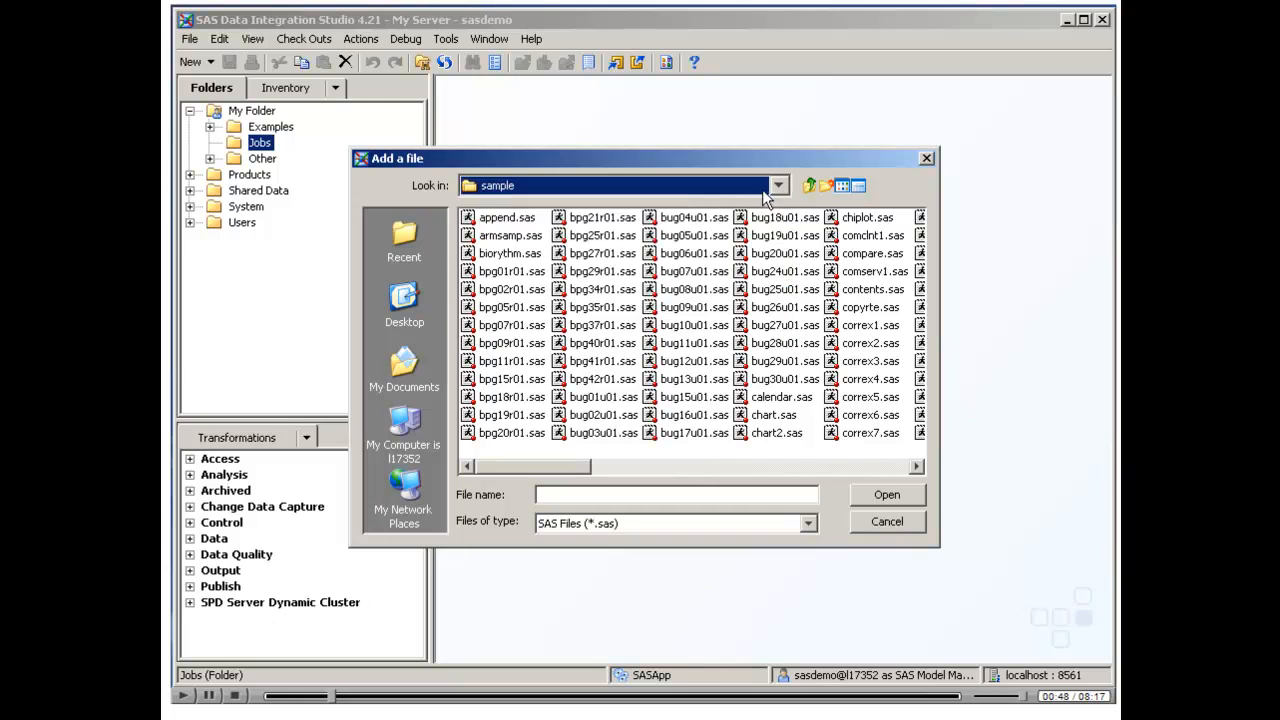
pyautogui.click(504, 277)
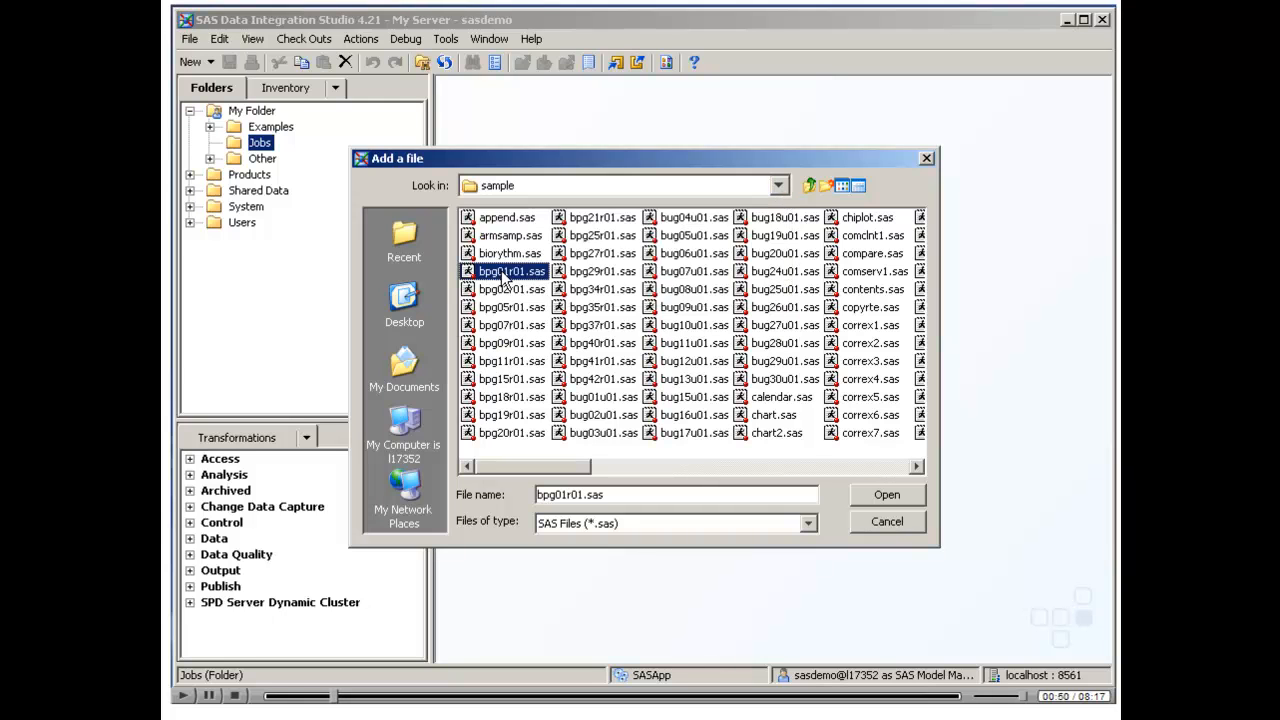
pyautogui.click(868, 493)
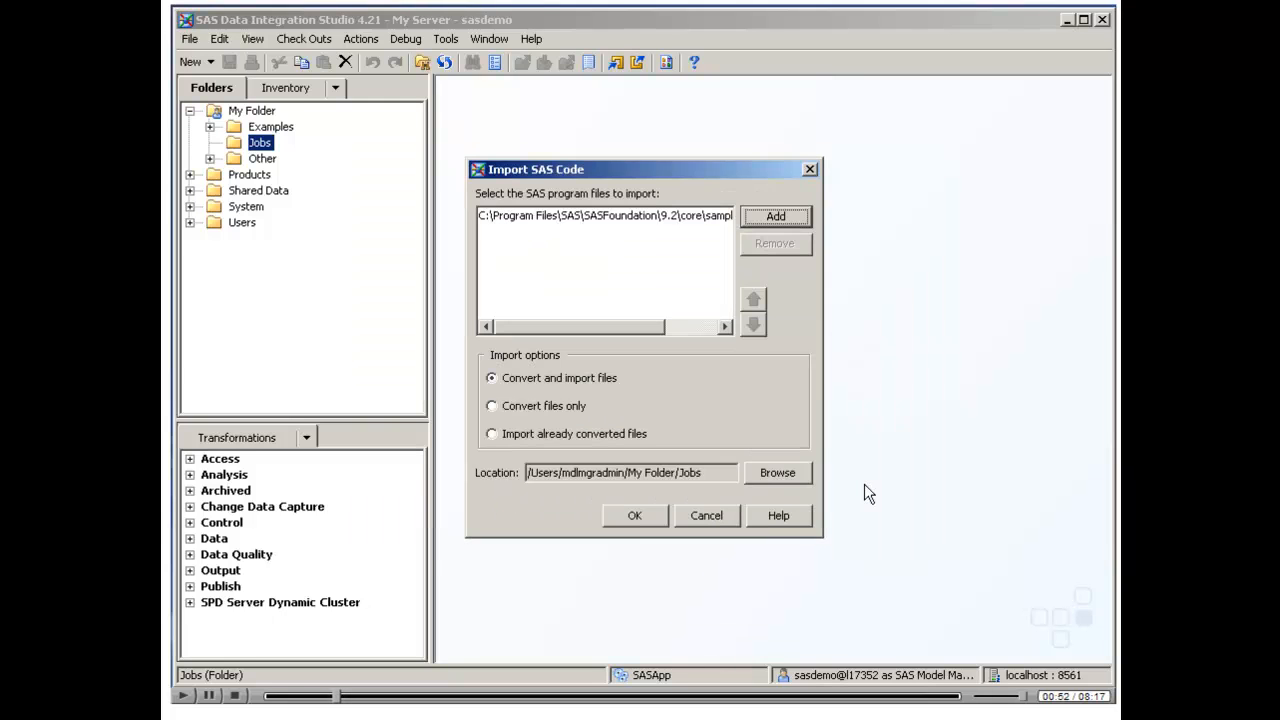
# Convert and import the listed SAS program without viewing the conversion logs, and open the generated bpg01r01 job
pyautogui.click(630, 515)
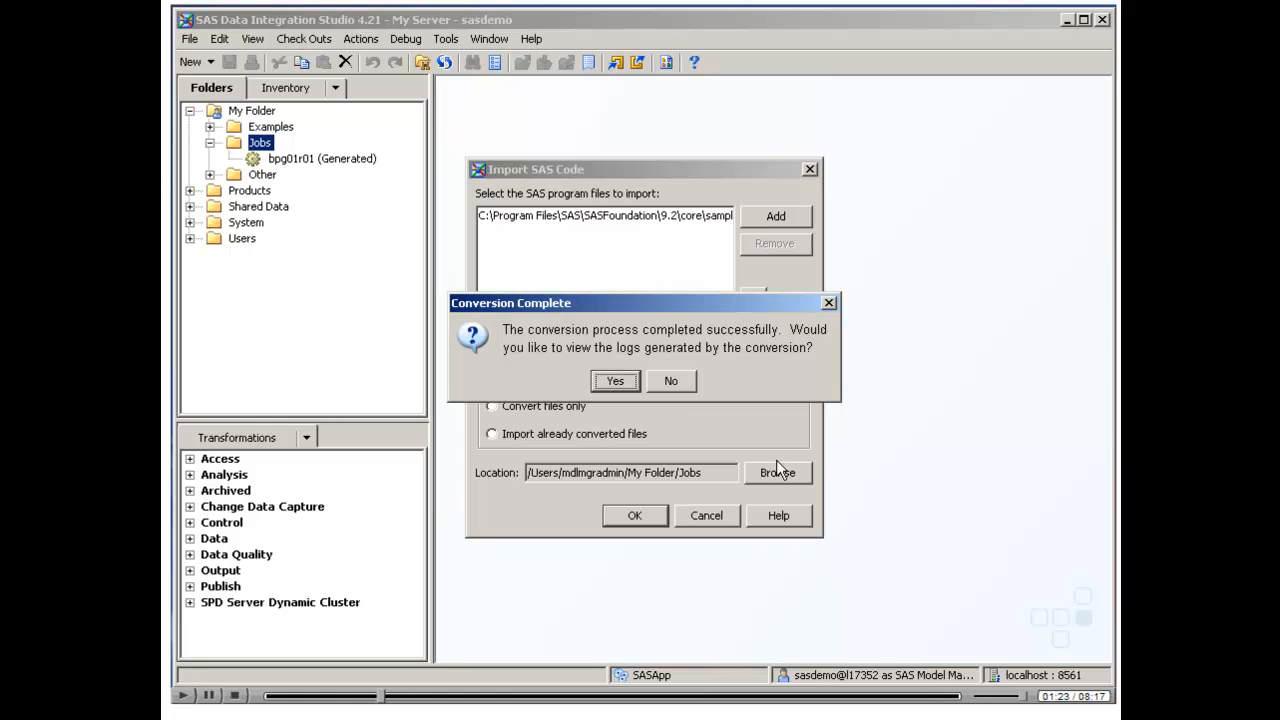
pyautogui.click(671, 390)
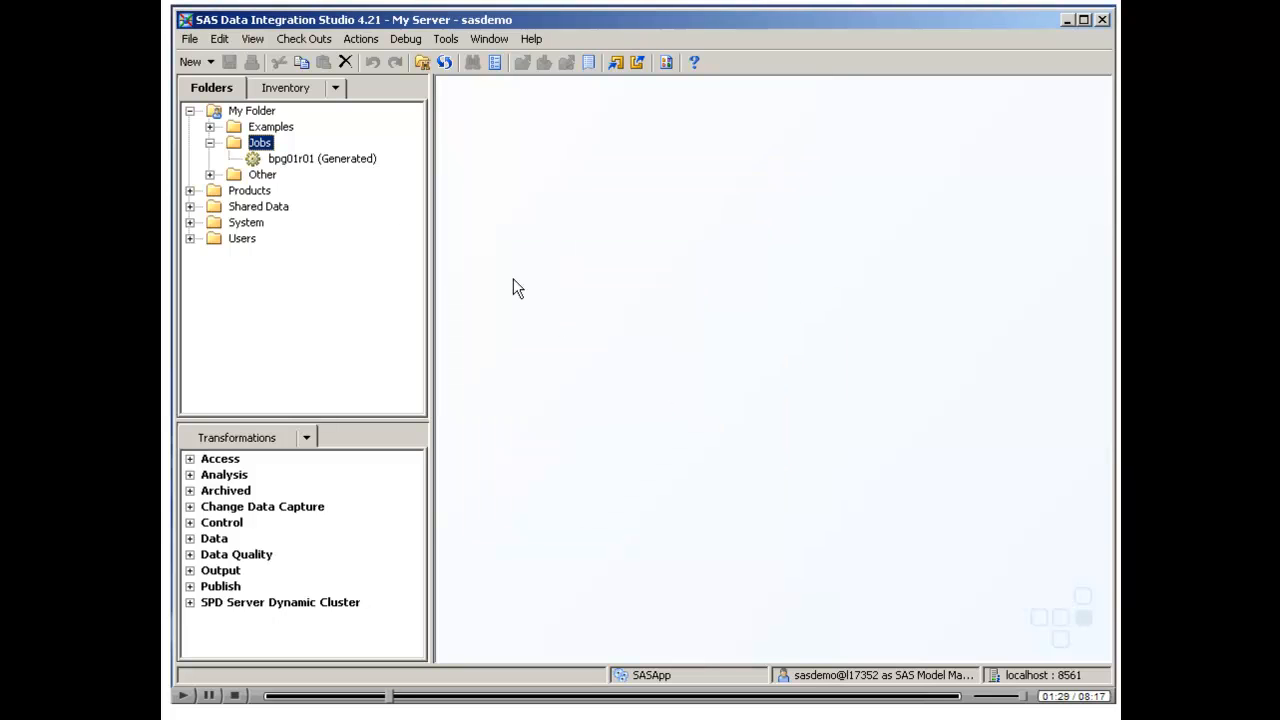
pyautogui.doubleClick(285, 159)
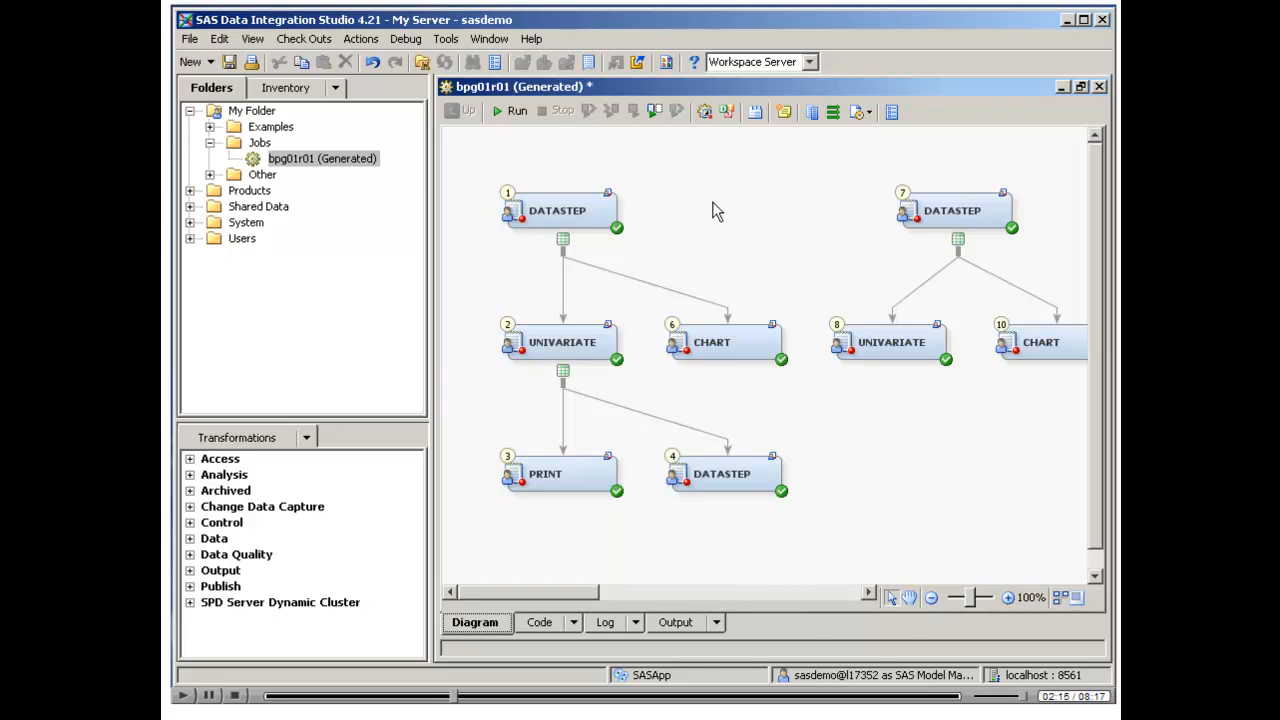
# Add a sticky note reading "This job is one of the sas samples." and place it between DATASTEP nodes 1 and 7
pyautogui.click(786, 118)
pyautogui.doubleClick(460, 143)
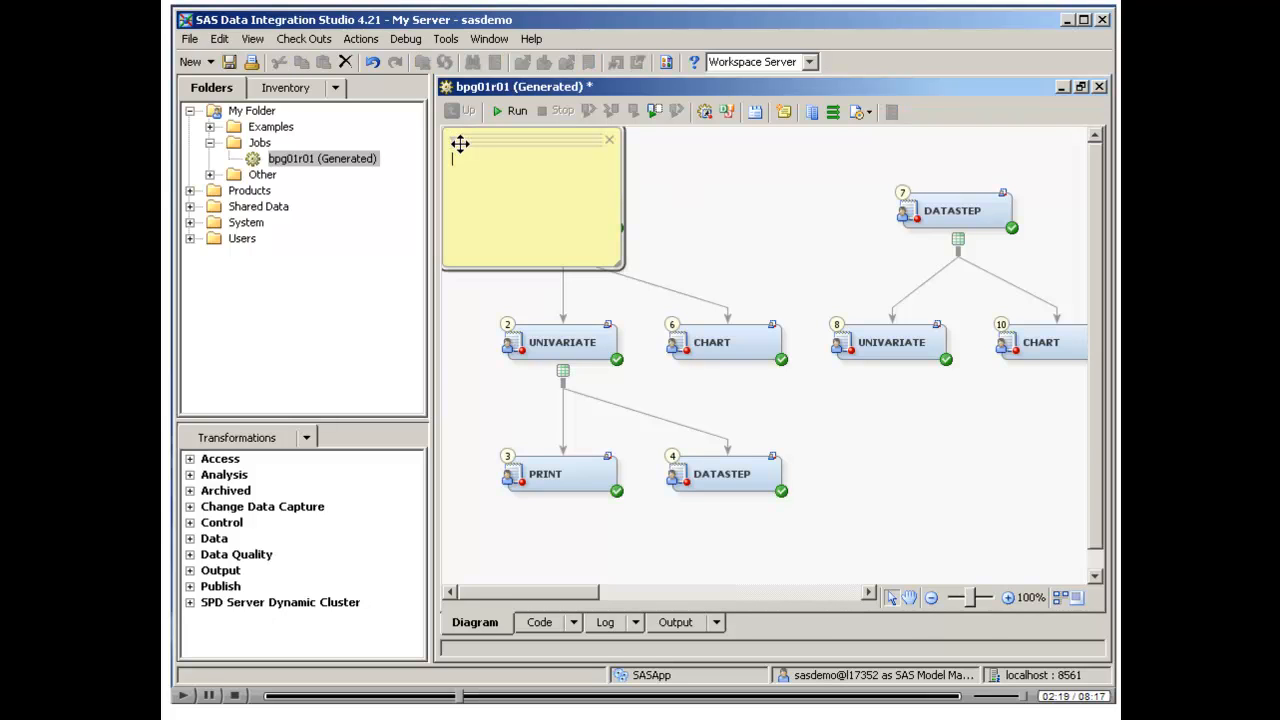
pyautogui.write('This job is one of the sas samples.')
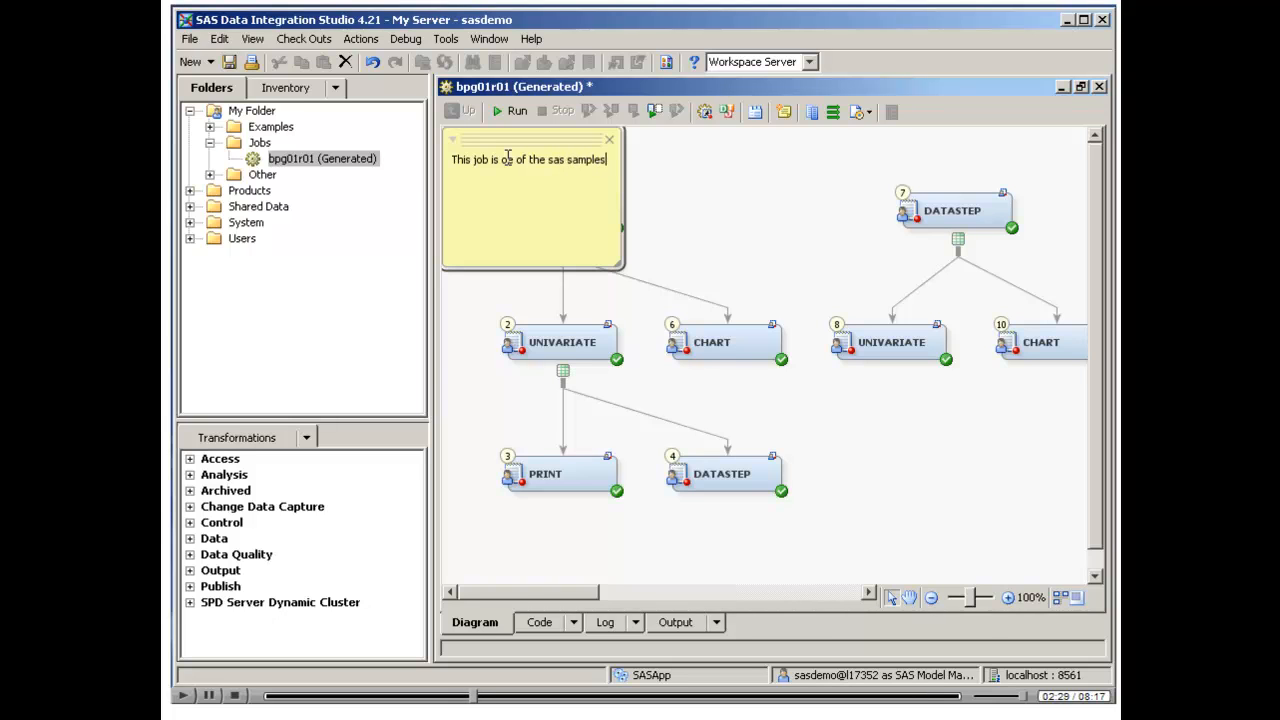
pyautogui.click(515, 165)
pyautogui.write('n')
pyautogui.click(575, 234)
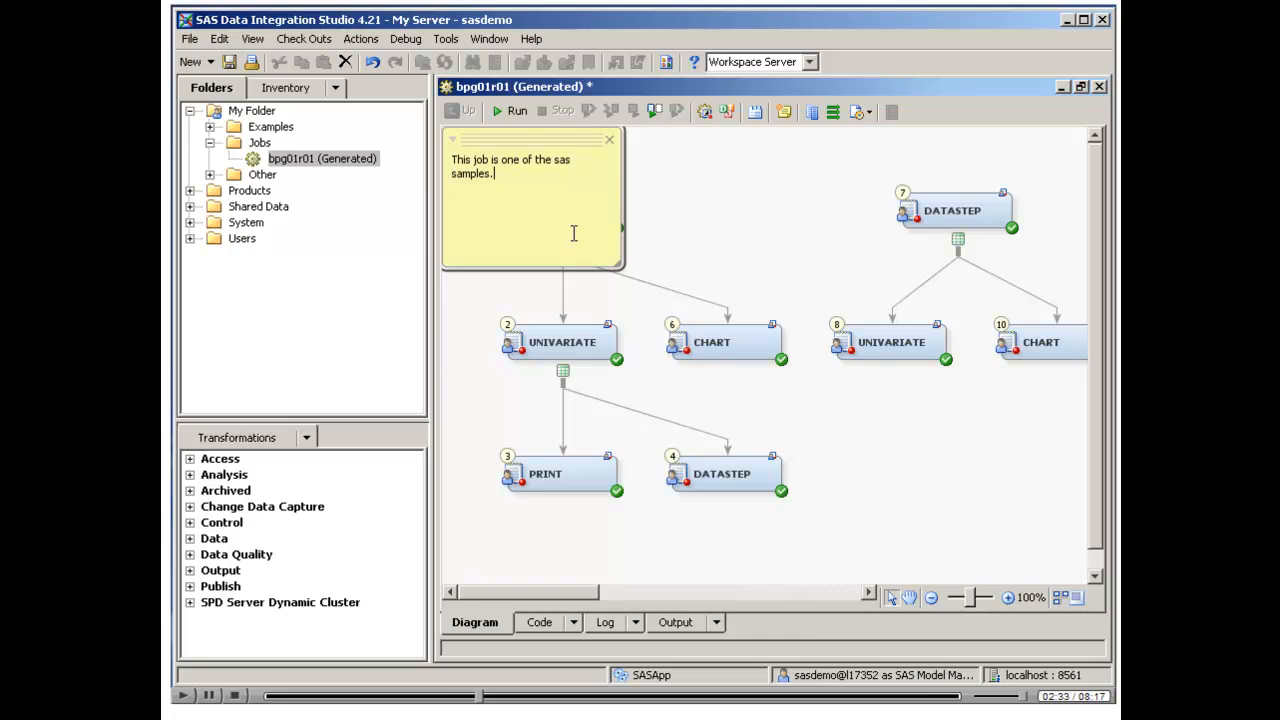
pyautogui.moveTo(510, 136); pyautogui.dragTo(753, 147)
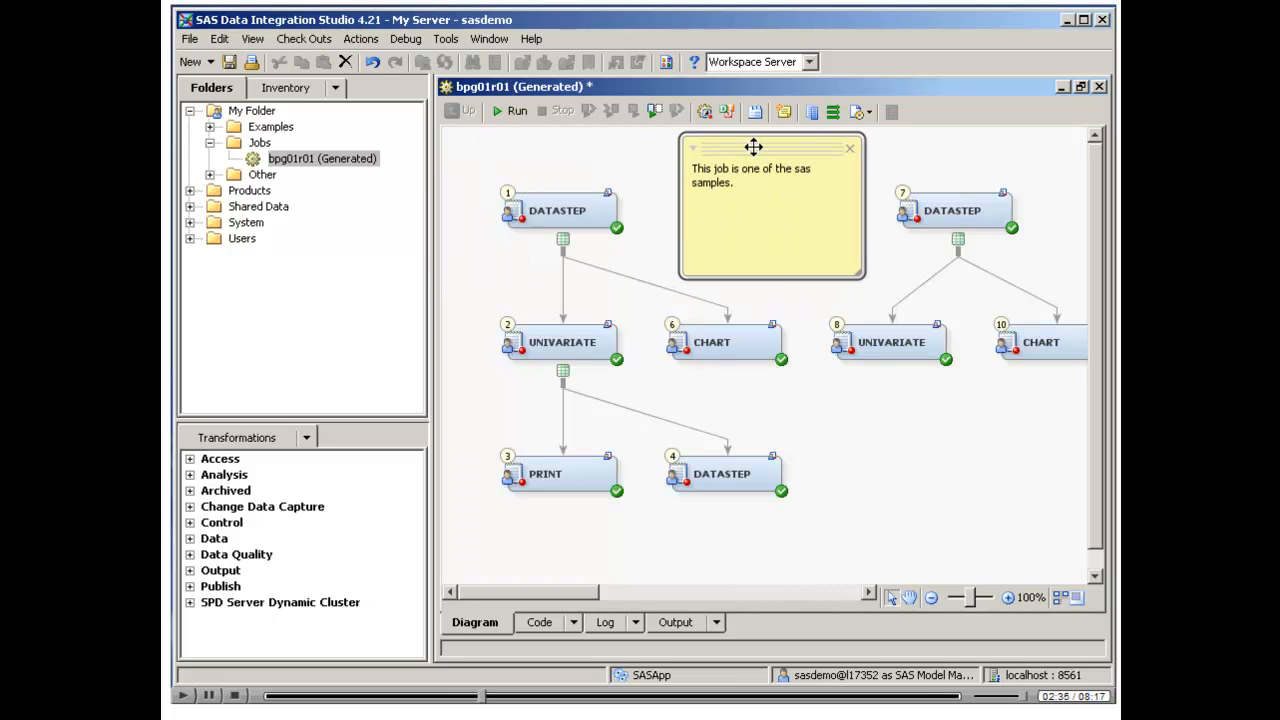
pyautogui.click(593, 159)
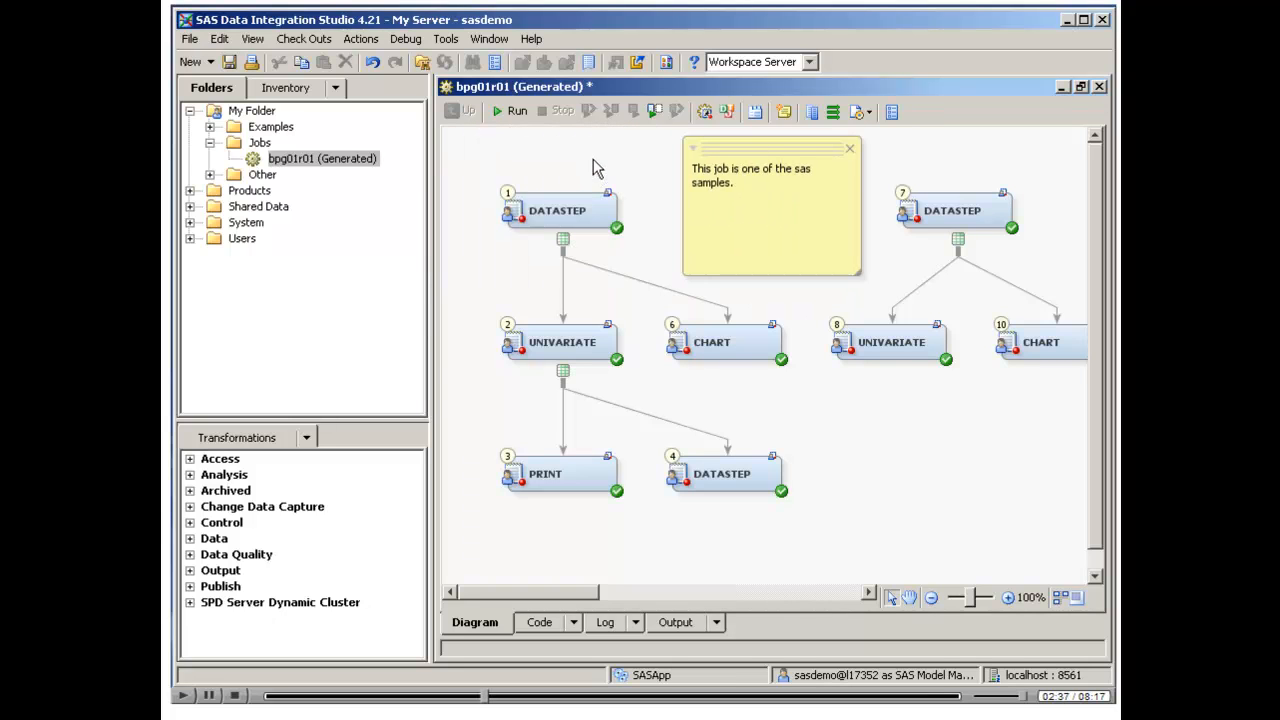
# Run the job and check the status of its steps and its warnings and errors
pyautogui.click(516, 112)
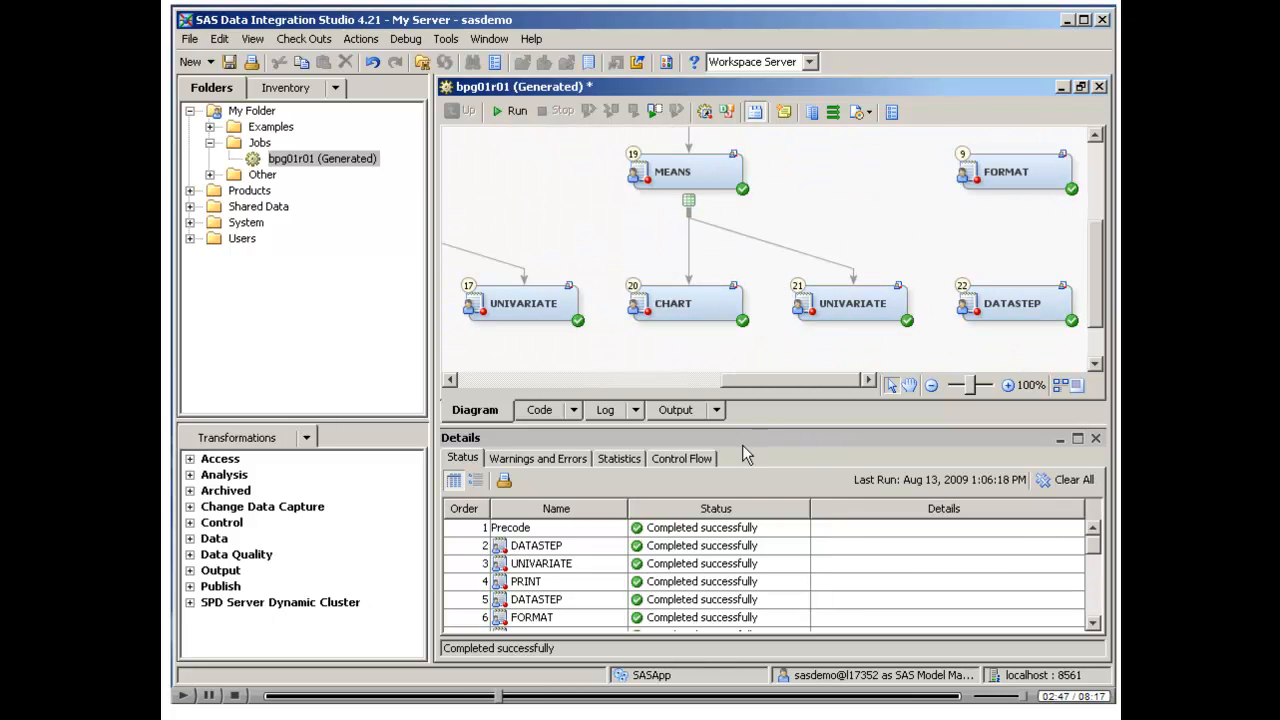
pyautogui.moveTo(975, 387); pyautogui.dragTo(955, 387)
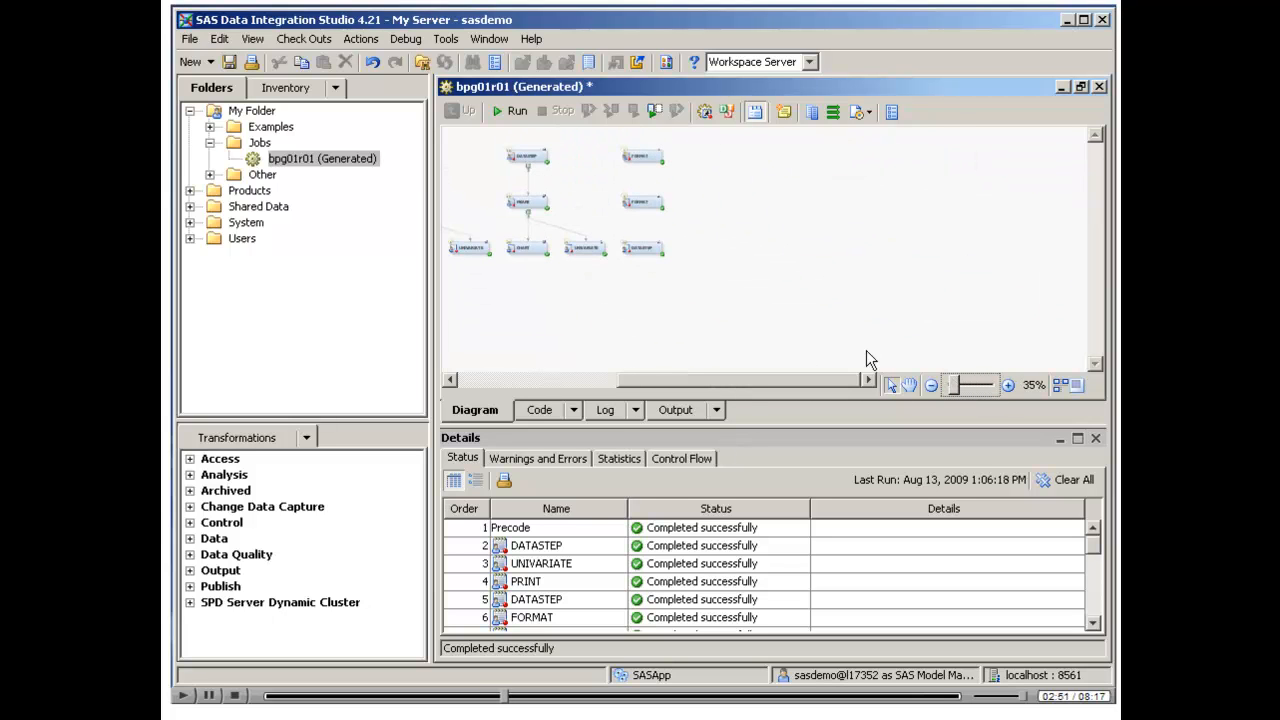
pyautogui.moveTo(731, 380); pyautogui.dragTo(613, 384)
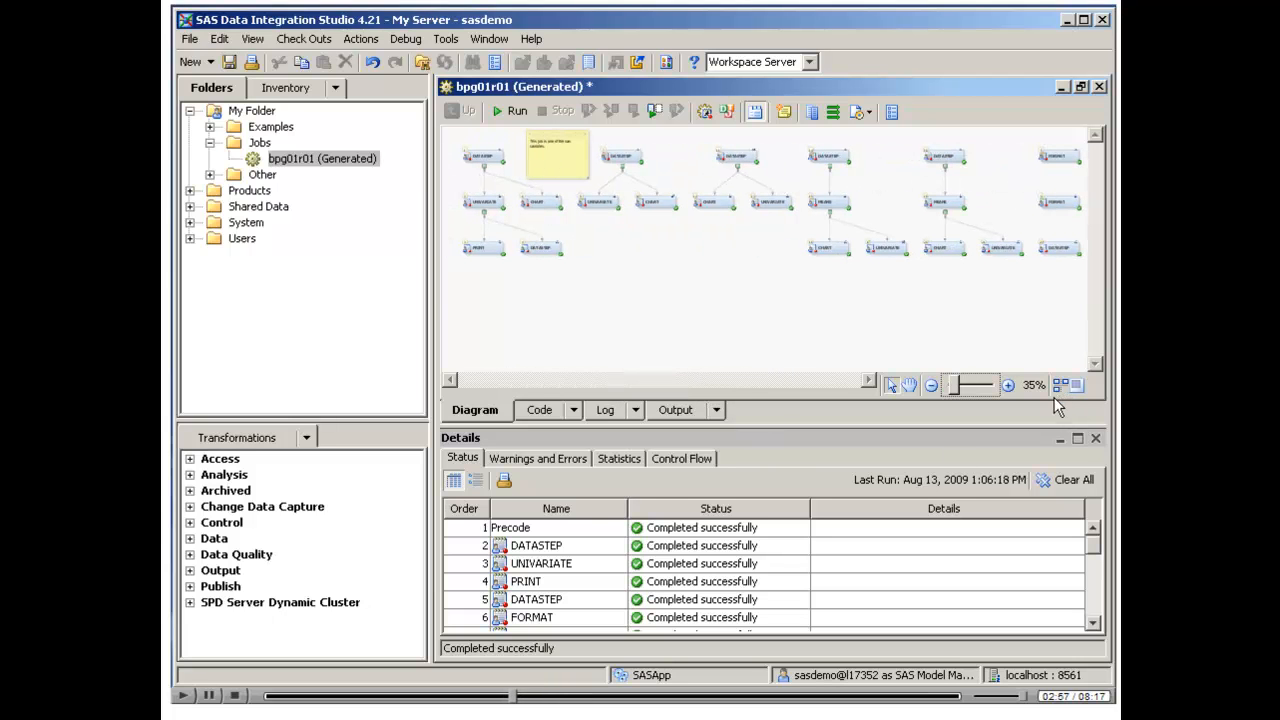
pyautogui.click(694, 546)
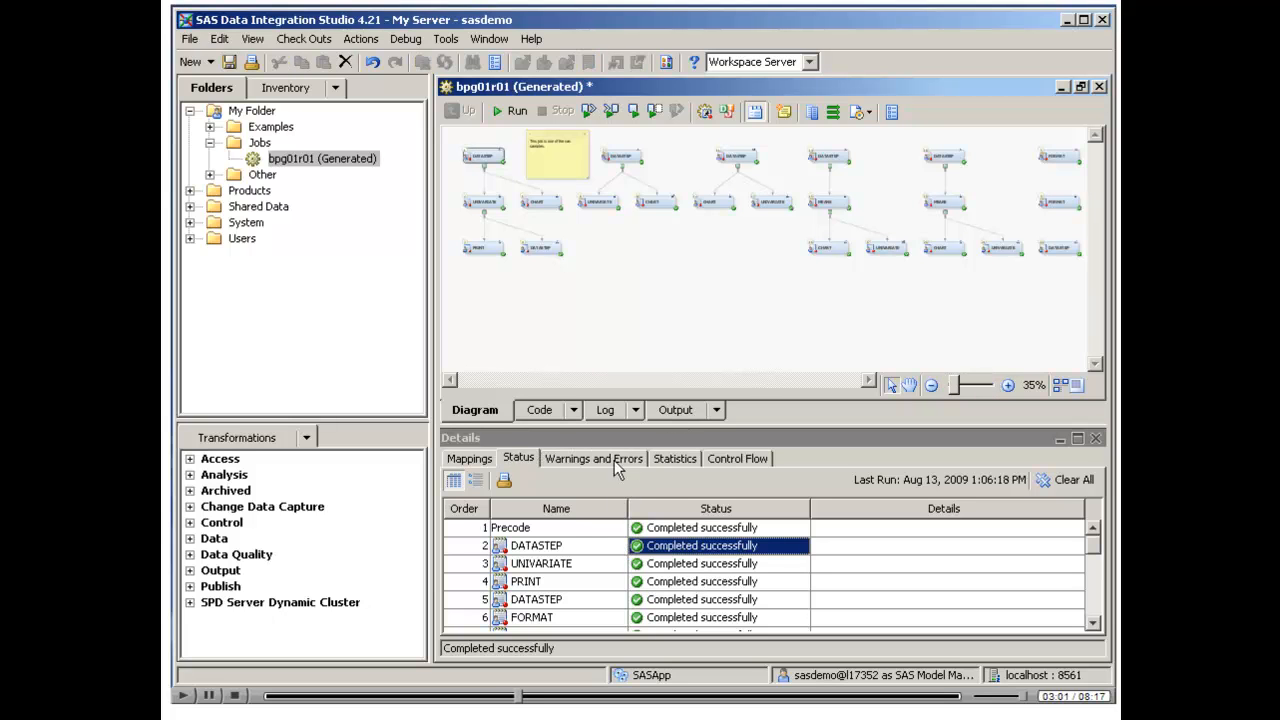
pyautogui.click(608, 465)
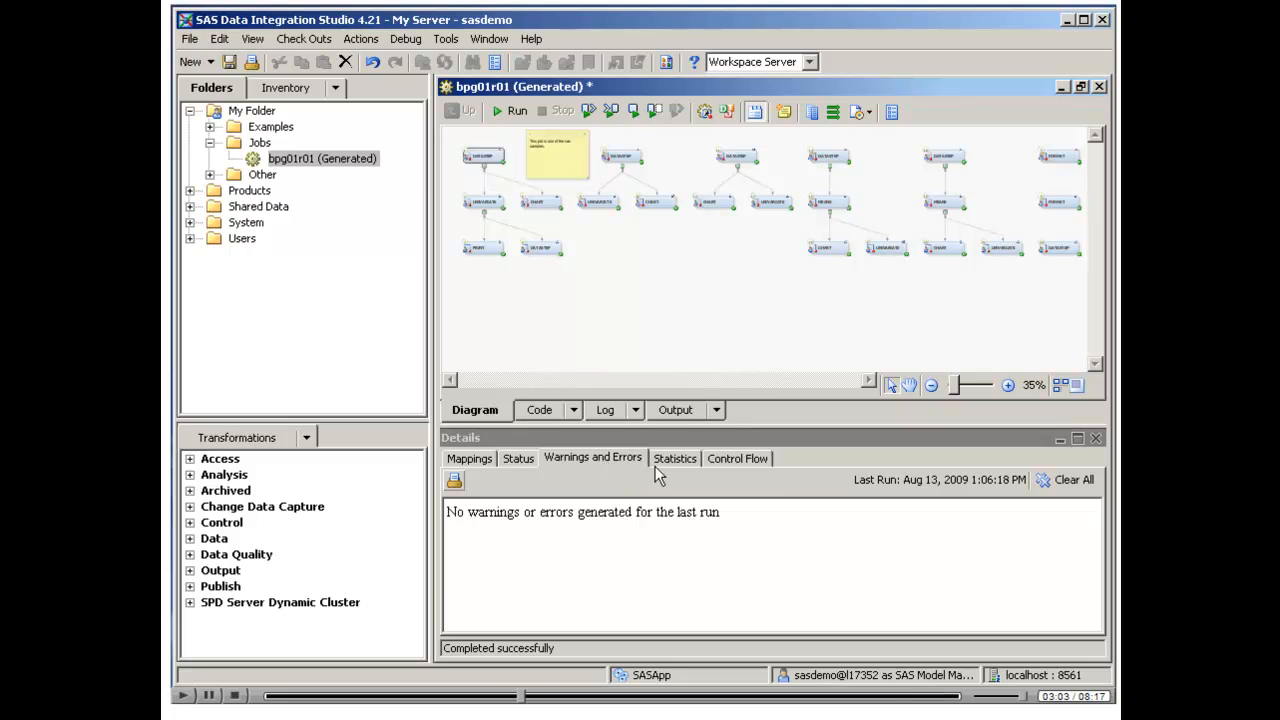
# Examine the job's run statistics table across all its columns in the maximized details area
pyautogui.click(693, 464)
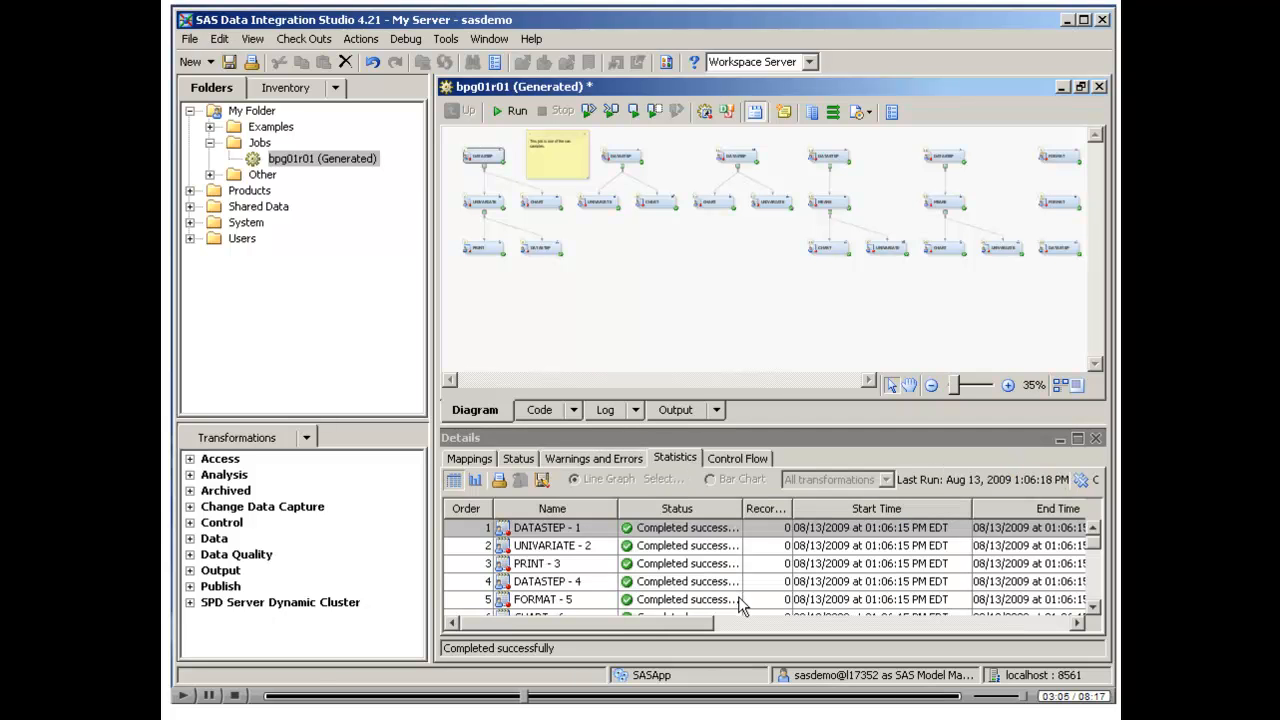
pyautogui.click(1078, 440)
pyautogui.moveTo(626, 625); pyautogui.dragTo(1005, 629)
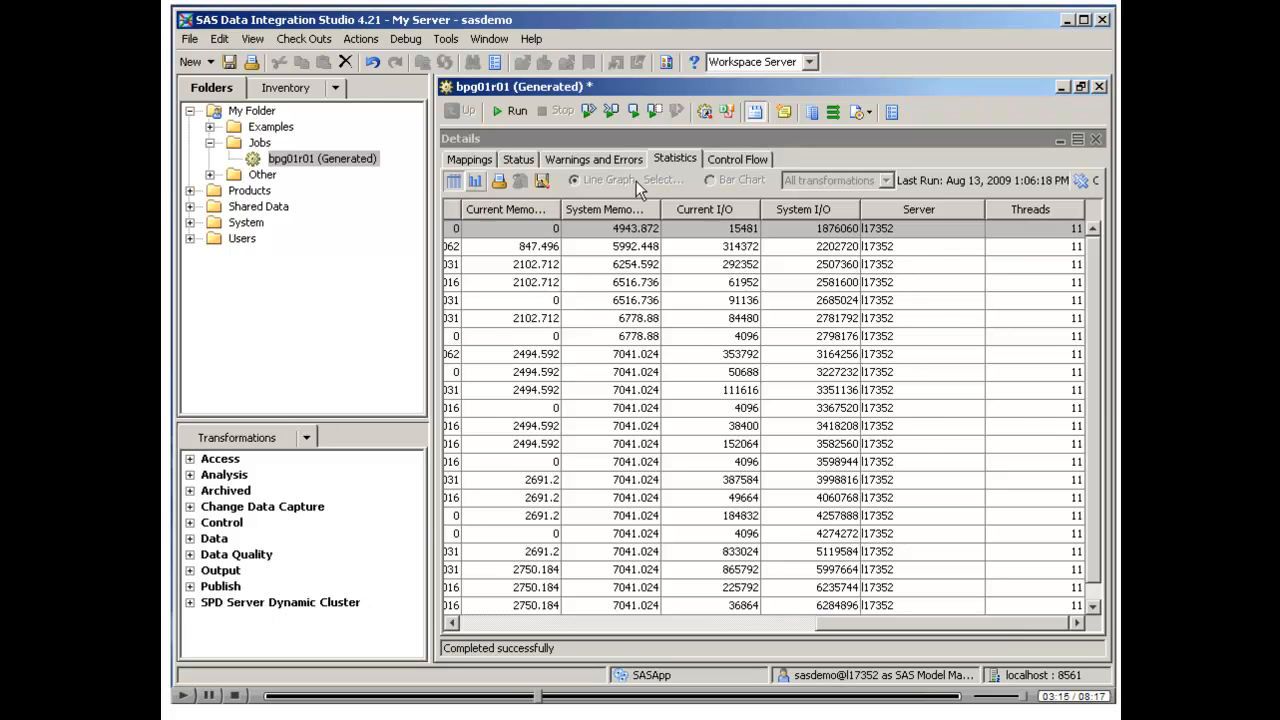
# Show the run statistics as a bar chart, inspect the transformation durations, and restore the details area to its normal size
pyautogui.click(475, 181)
pyautogui.click(712, 181)
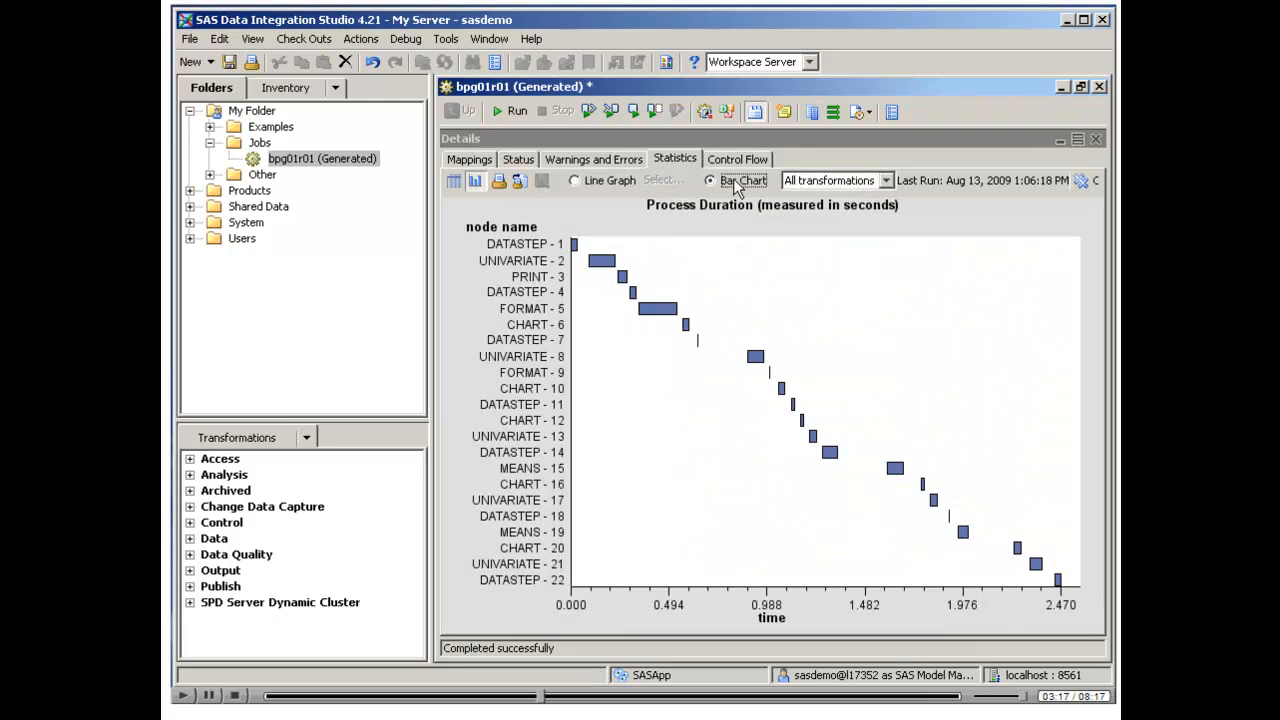
pyautogui.moveTo(592, 268)
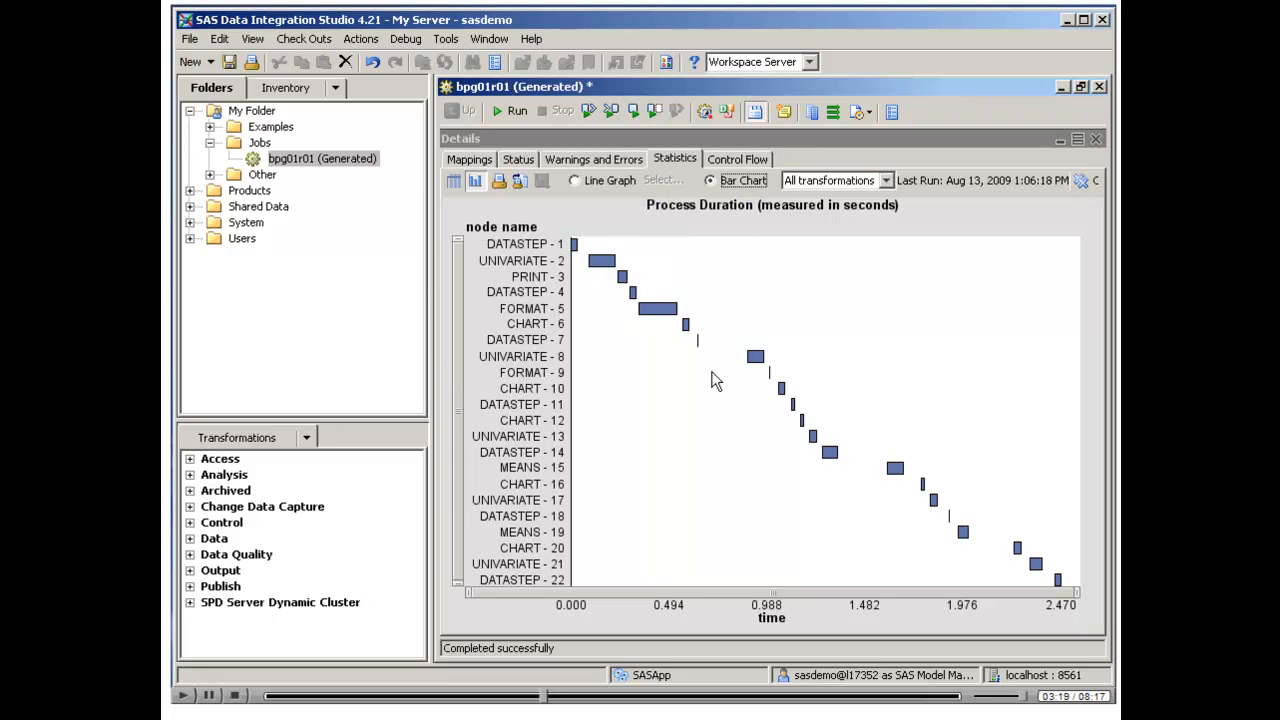
pyautogui.moveTo(668, 312)
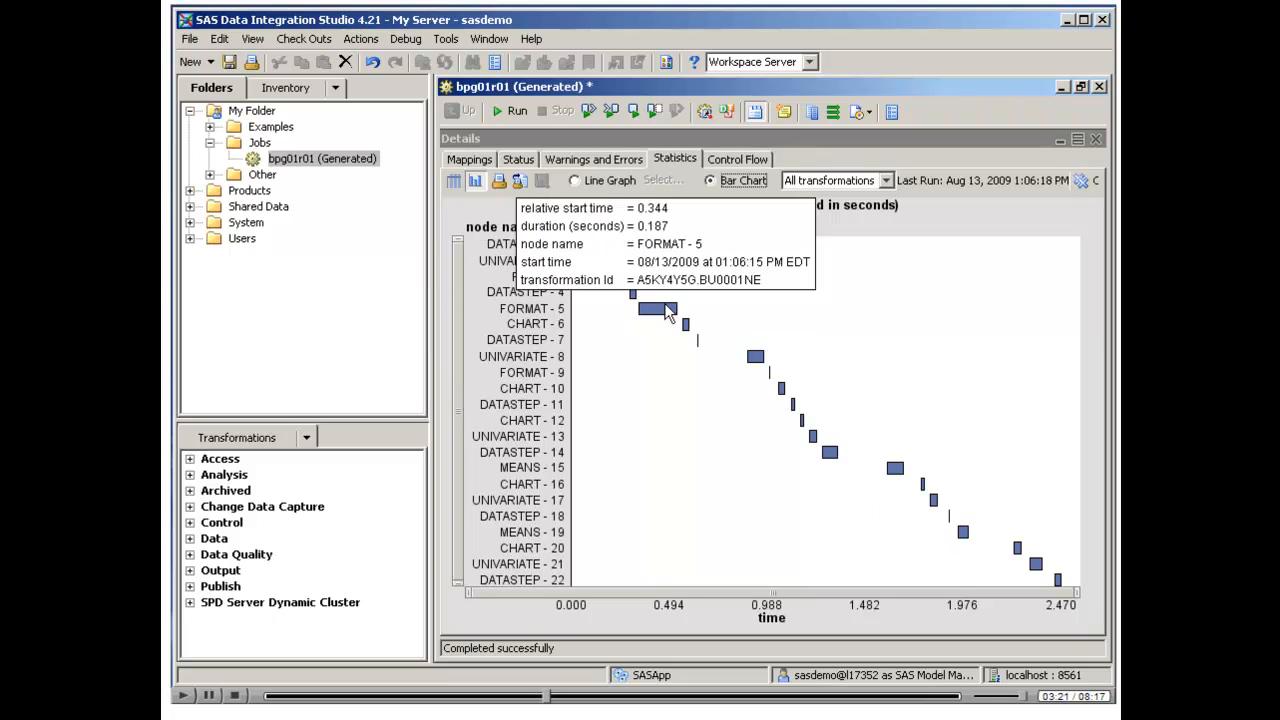
pyautogui.moveTo(837, 456)
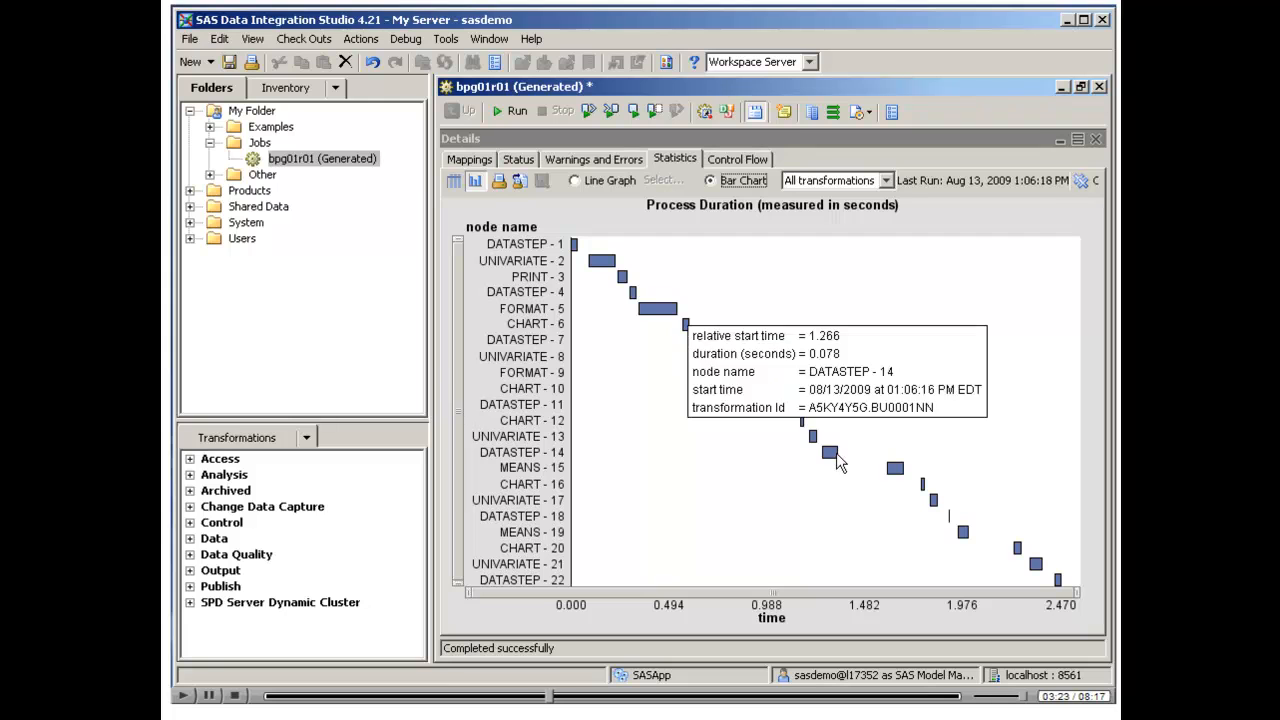
pyautogui.click(1080, 139)
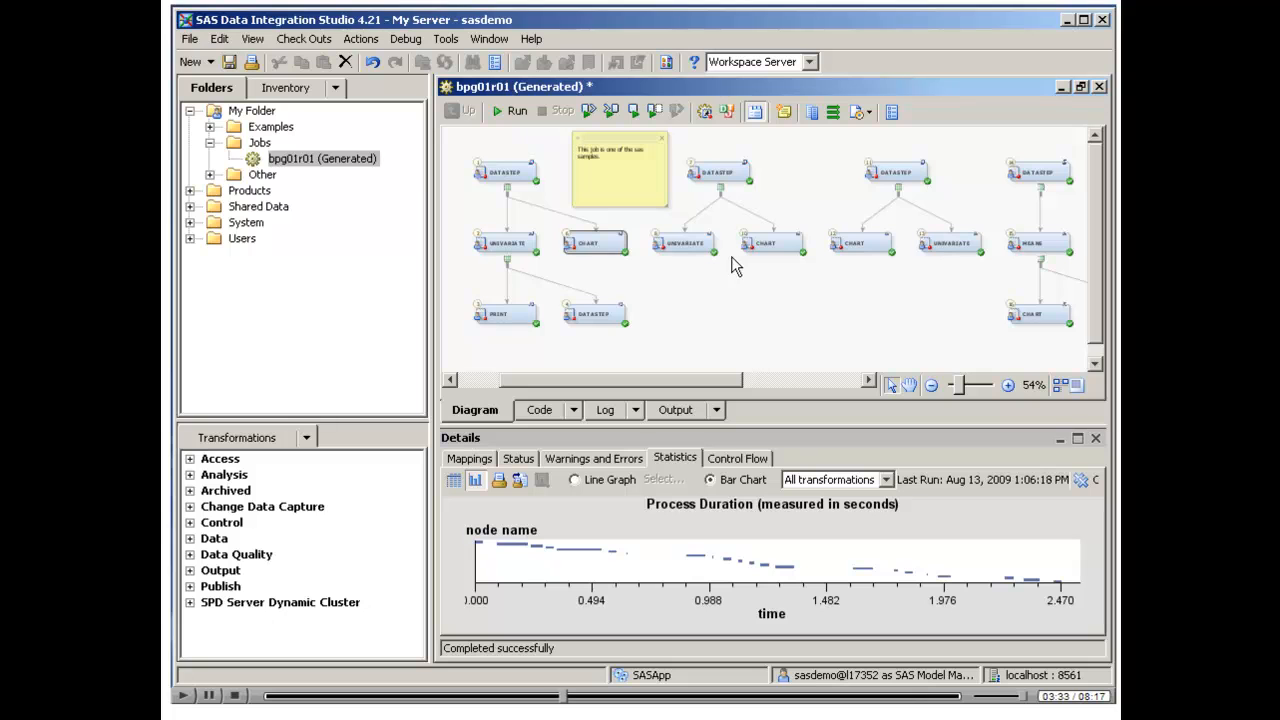
# Open the properties of the first DATASTEP node and examine the data random section of its user-written code
pyautogui.click(482, 380)
pyautogui.click(976, 384)
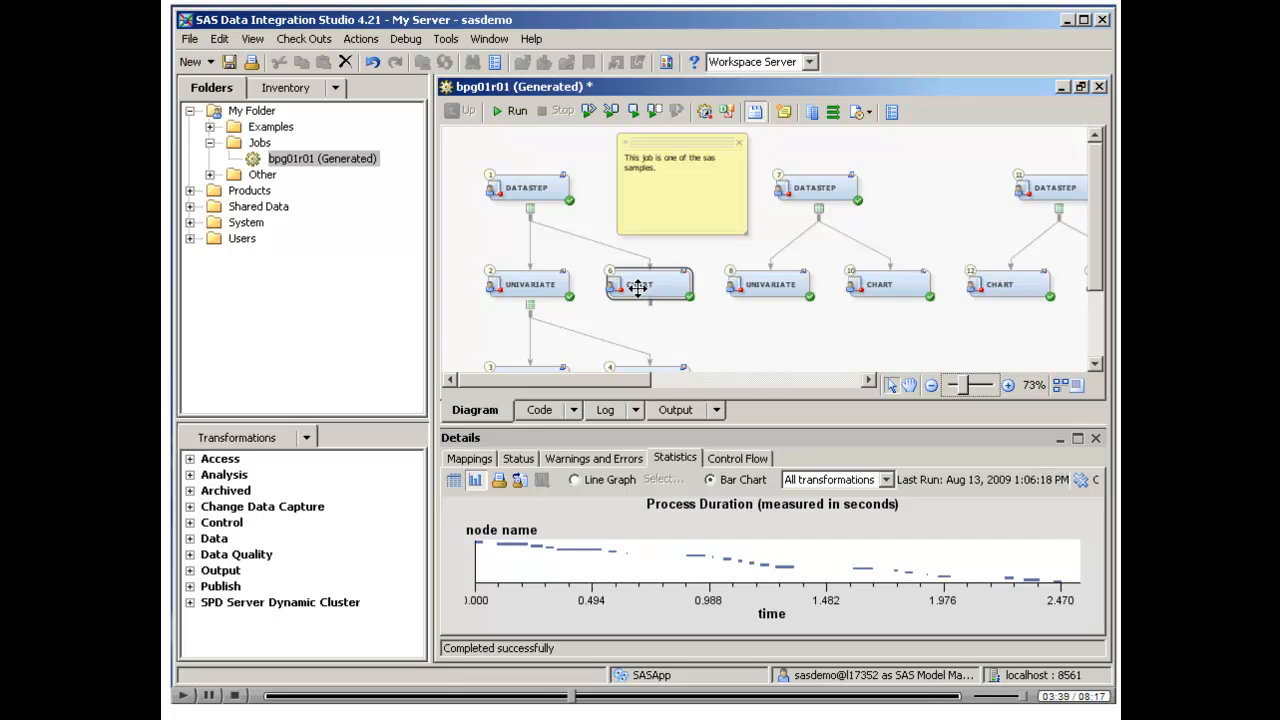
pyautogui.click(528, 286)
pyautogui.click(542, 178)
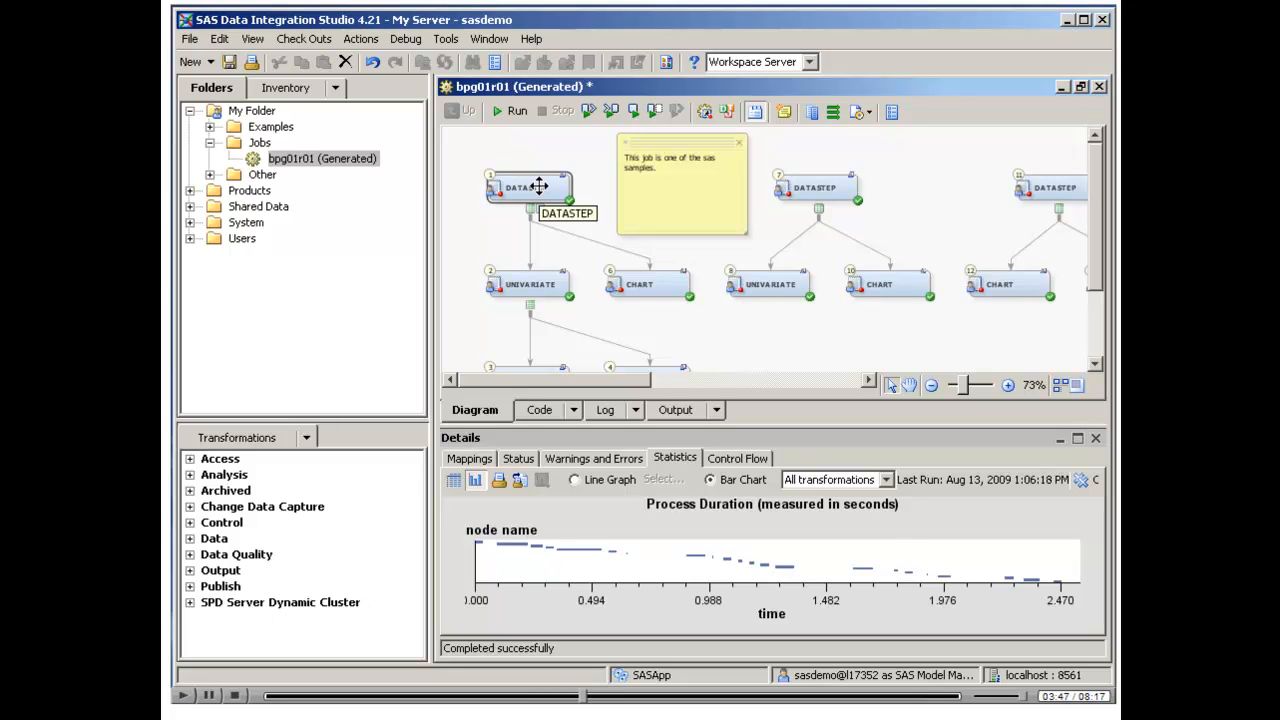
pyautogui.doubleClick(539, 186)
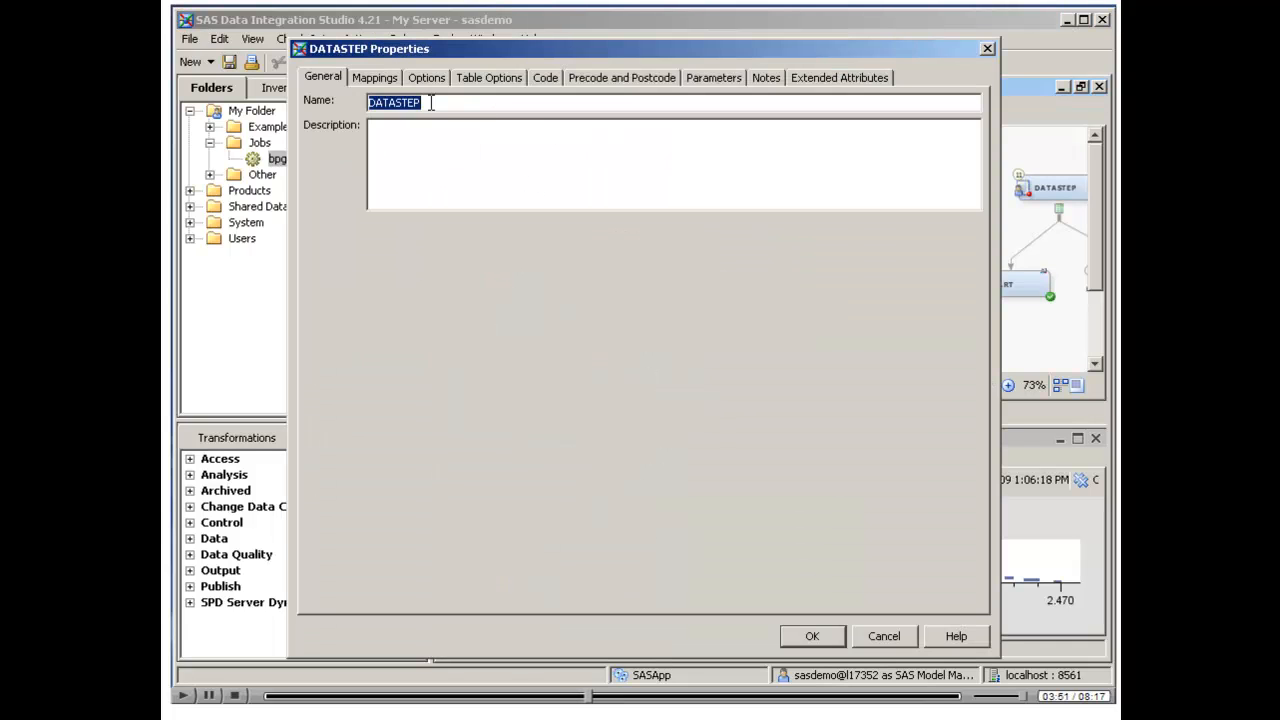
pyautogui.click(545, 79)
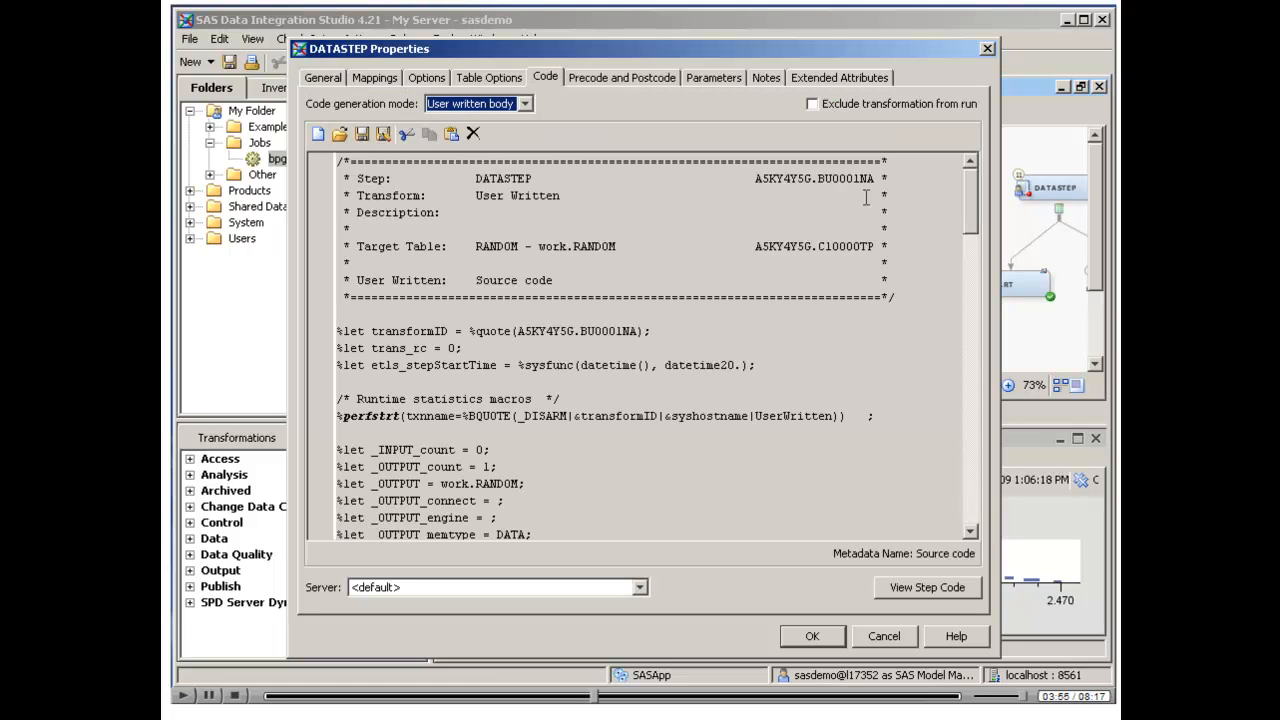
pyautogui.moveTo(974, 198); pyautogui.dragTo(979, 401)
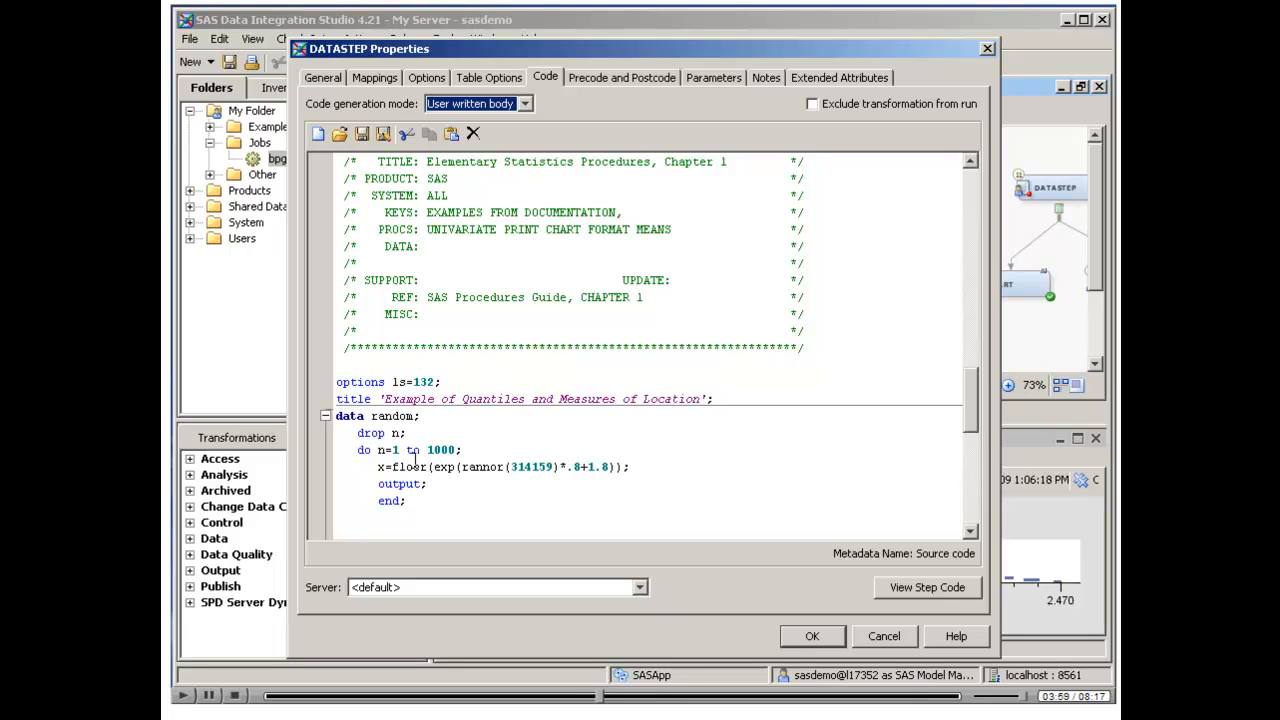
# Review the end of the DATASTEP code, accept the properties, and close the bpg01r01 job without saving changes
pyautogui.moveTo(975, 388); pyautogui.dragTo(972, 404)
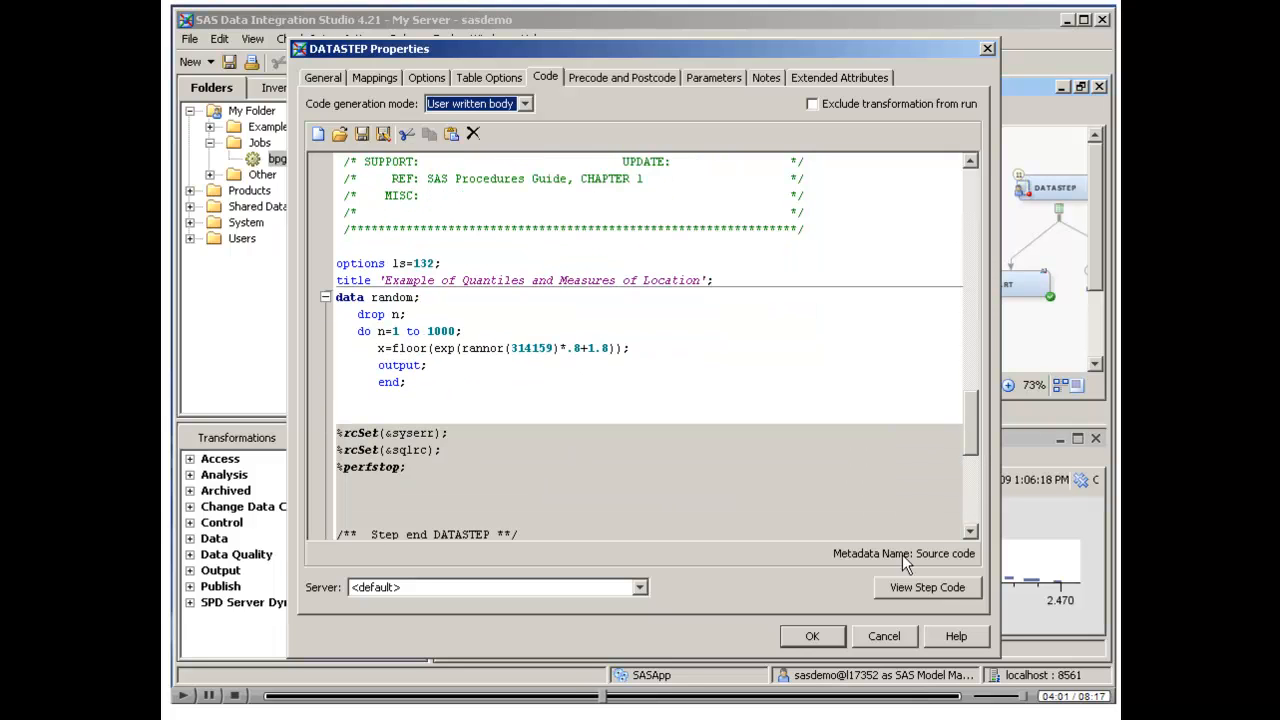
pyautogui.click(811, 640)
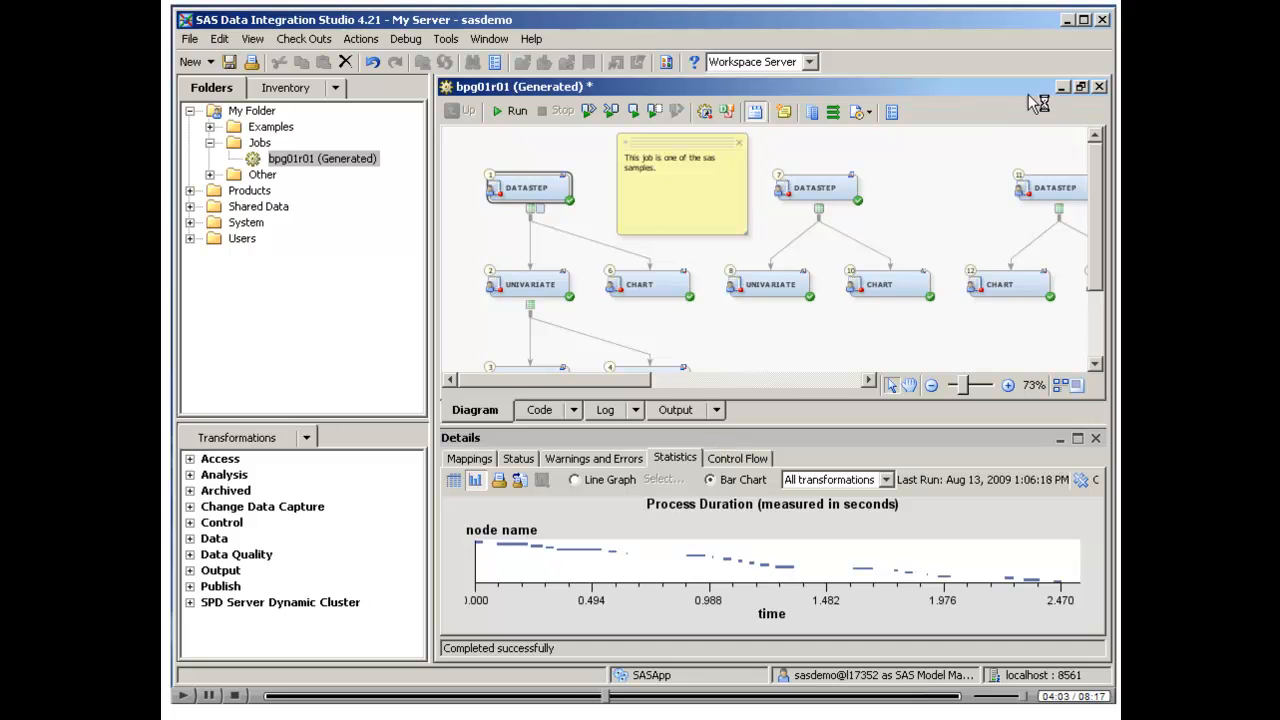
pyautogui.click(1099, 87)
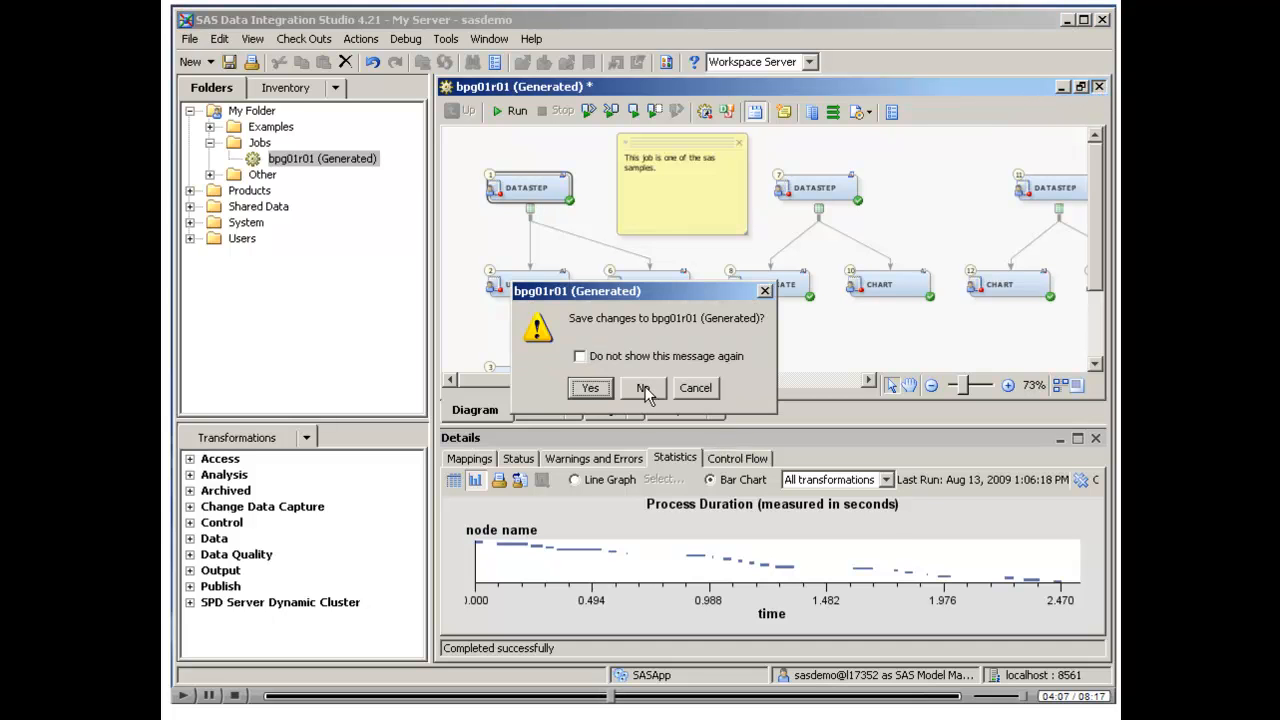
pyautogui.click(646, 388)
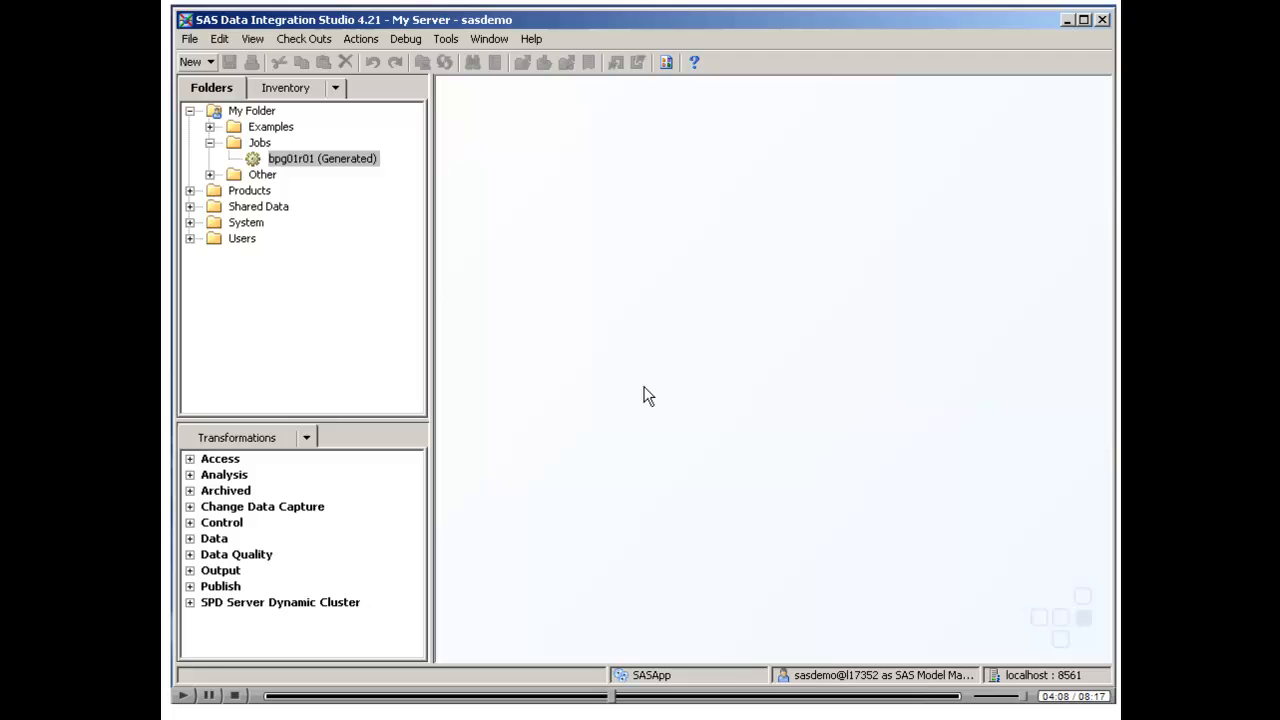
# Convert and import Example 2.sas from the desktop's SAS Examples folder into the Jobs folder, without viewing the conversion logs
pyautogui.click(259, 143)
pyautogui.rightClick(261, 146)
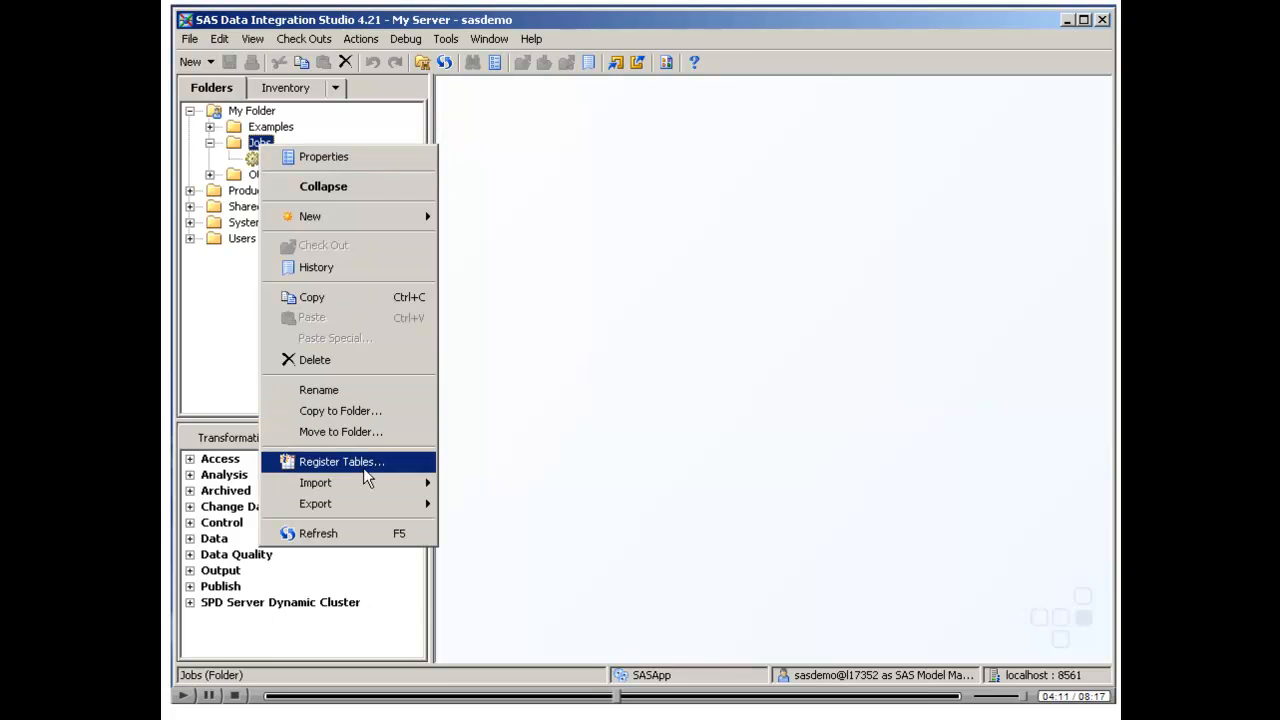
pyautogui.moveTo(362, 484)
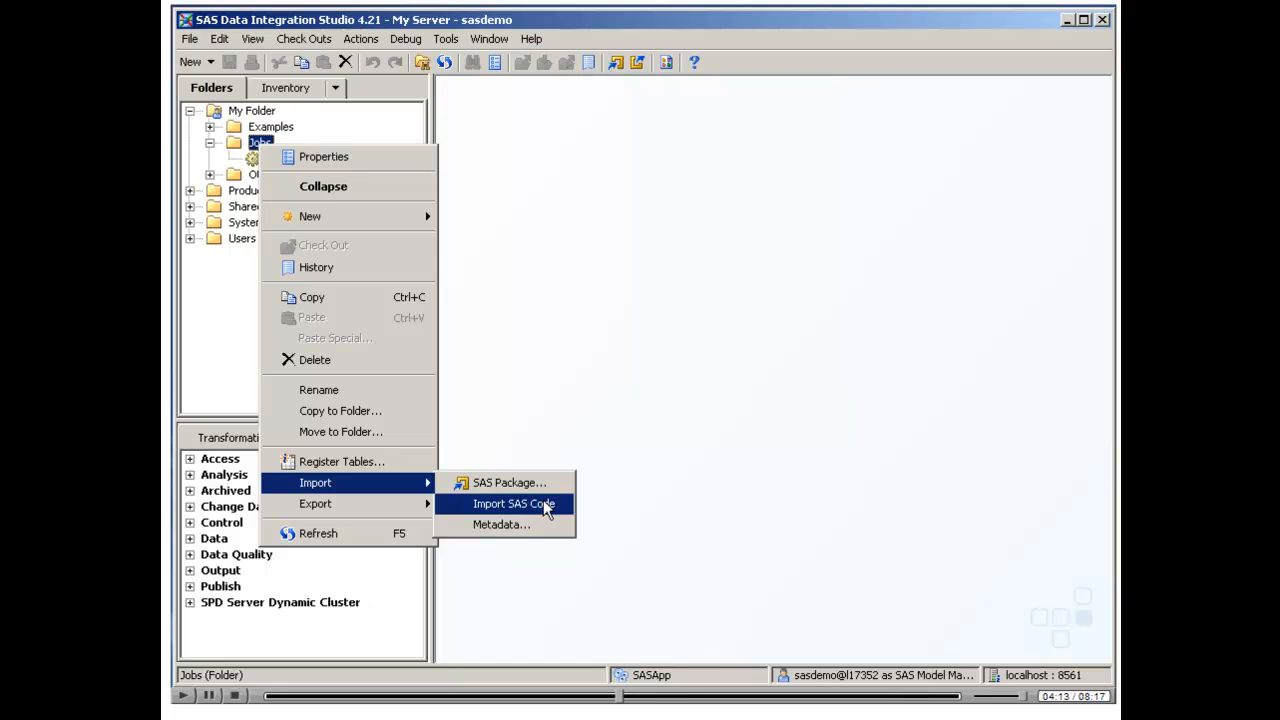
pyautogui.click(523, 503)
pyautogui.click(765, 223)
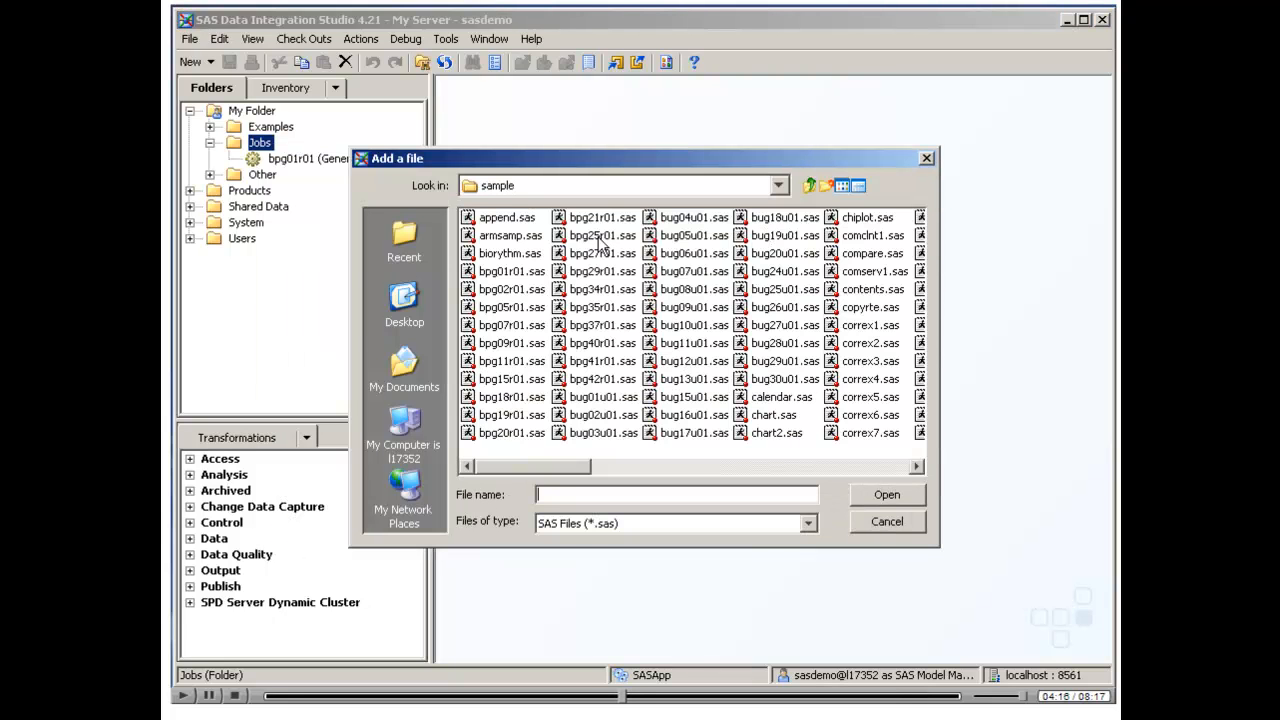
pyautogui.click(416, 299)
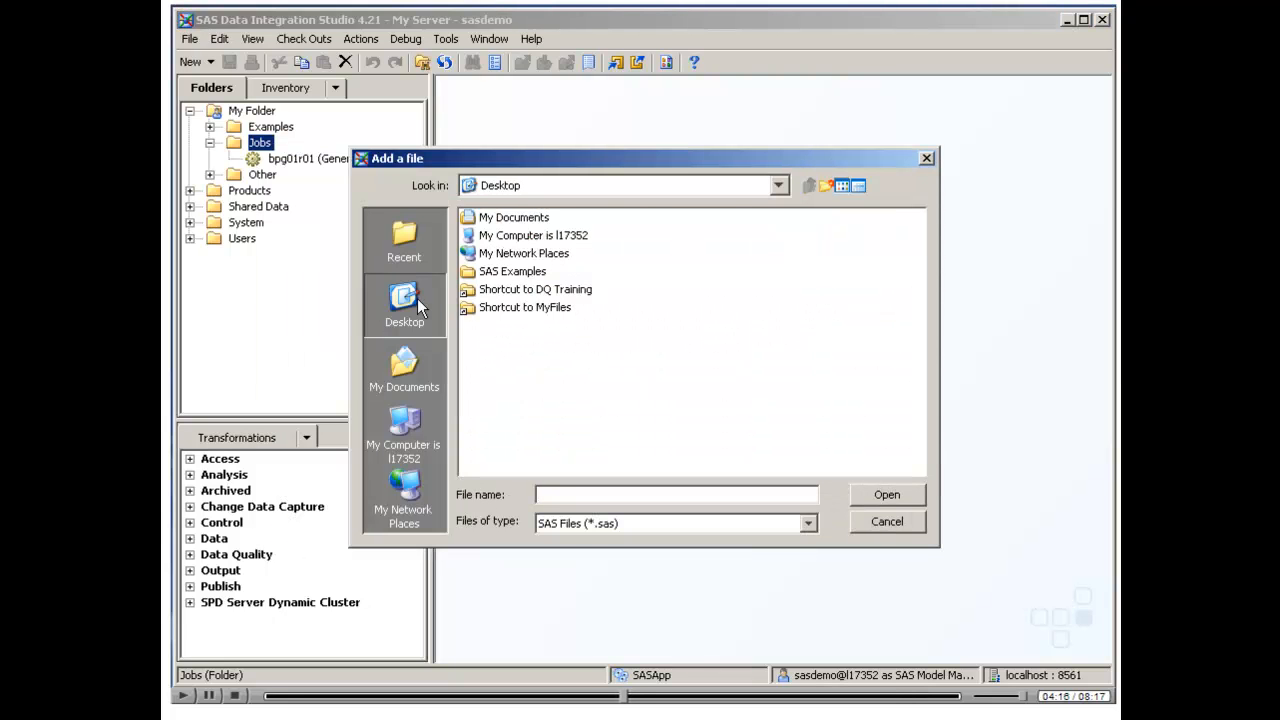
pyautogui.doubleClick(527, 271)
pyautogui.doubleClick(511, 220)
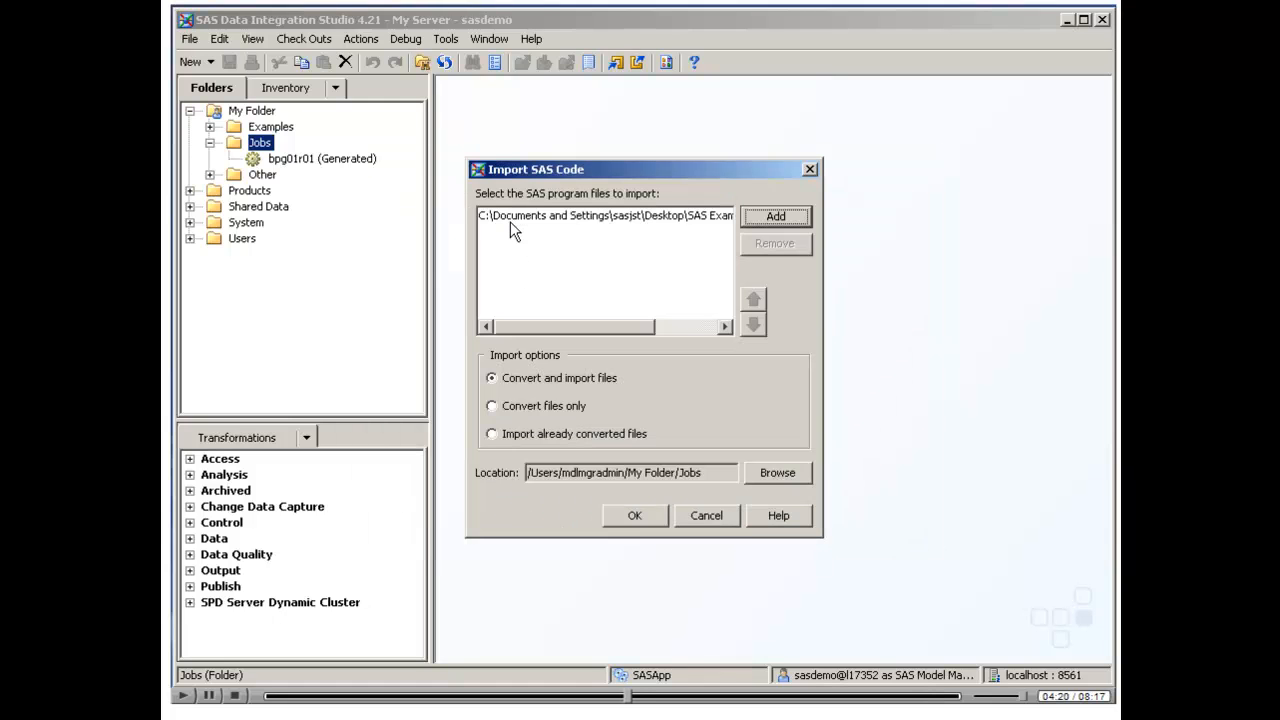
pyautogui.click(635, 516)
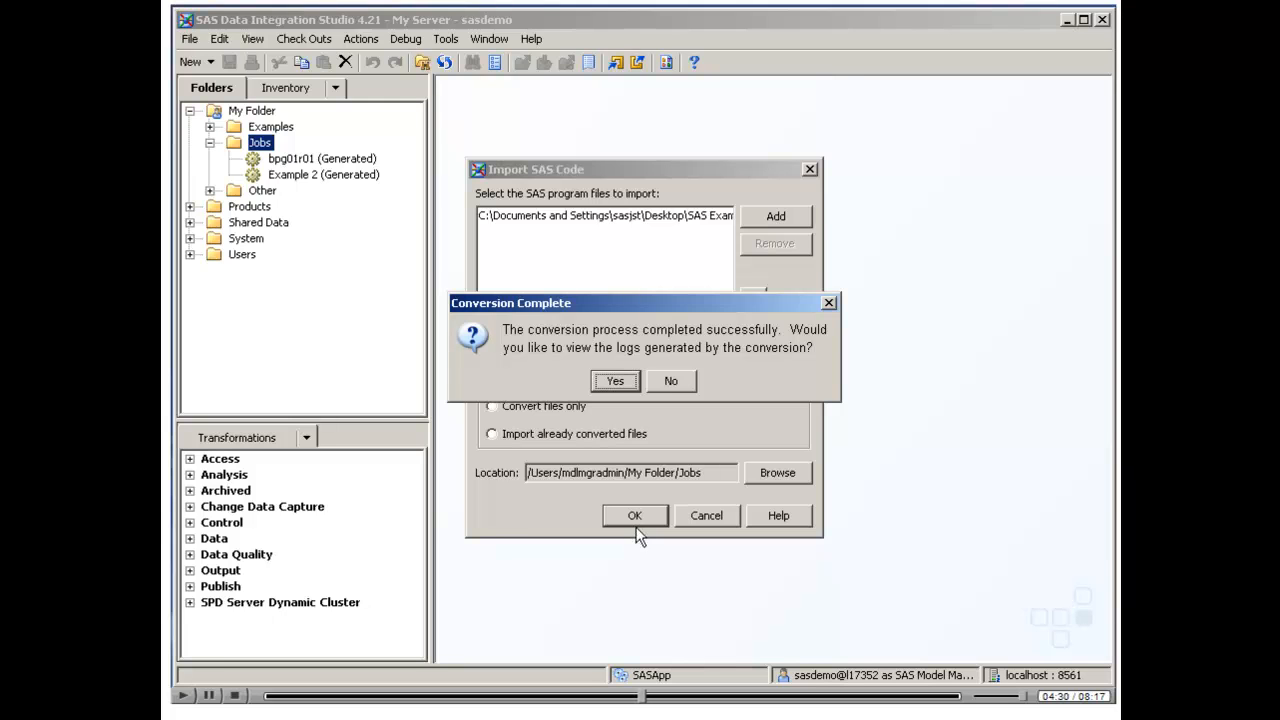
pyautogui.click(669, 381)
# Open the Example 2 job and drill into its SQL node to view the join diagram
pyautogui.click(340, 172)
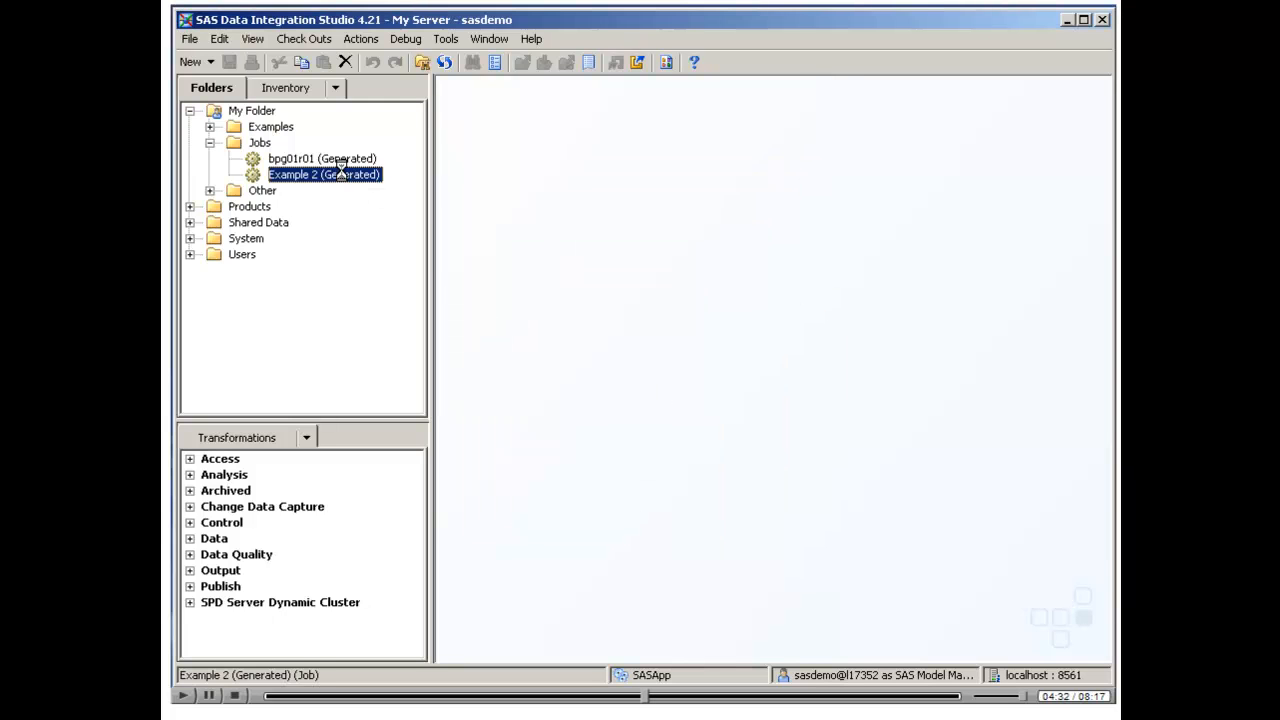
pyautogui.doubleClick(340, 172)
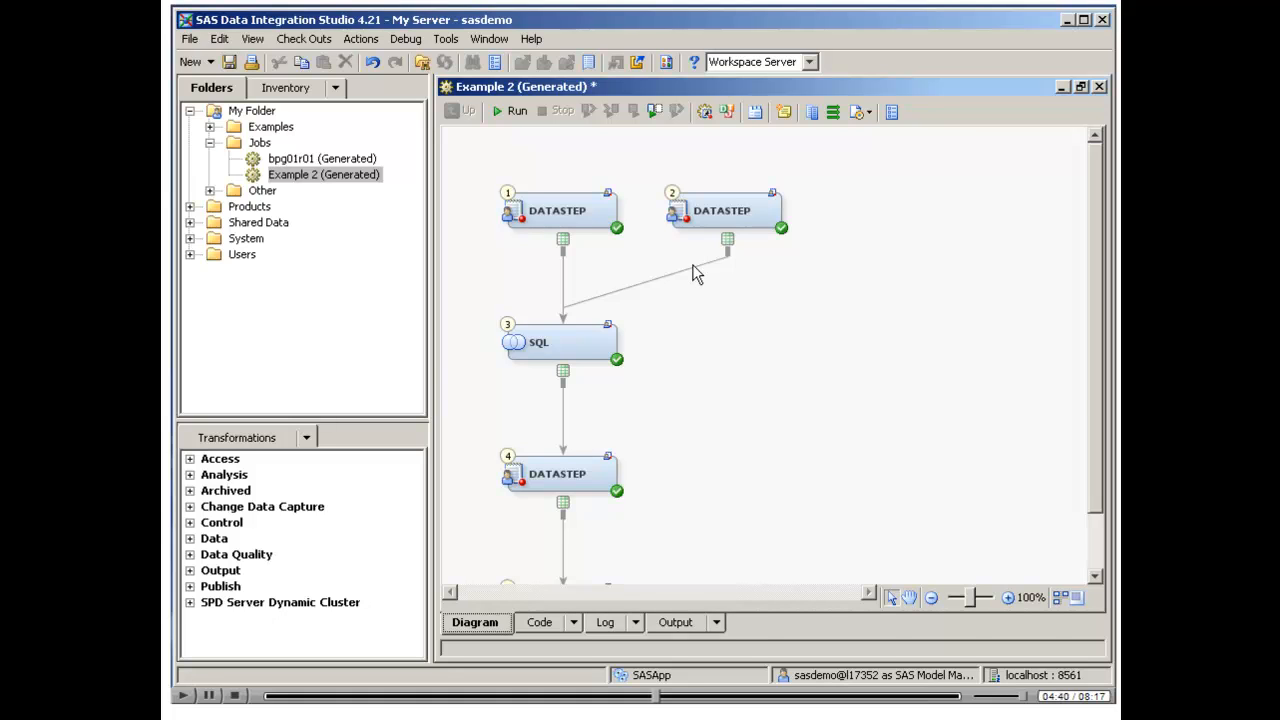
pyautogui.click(558, 344)
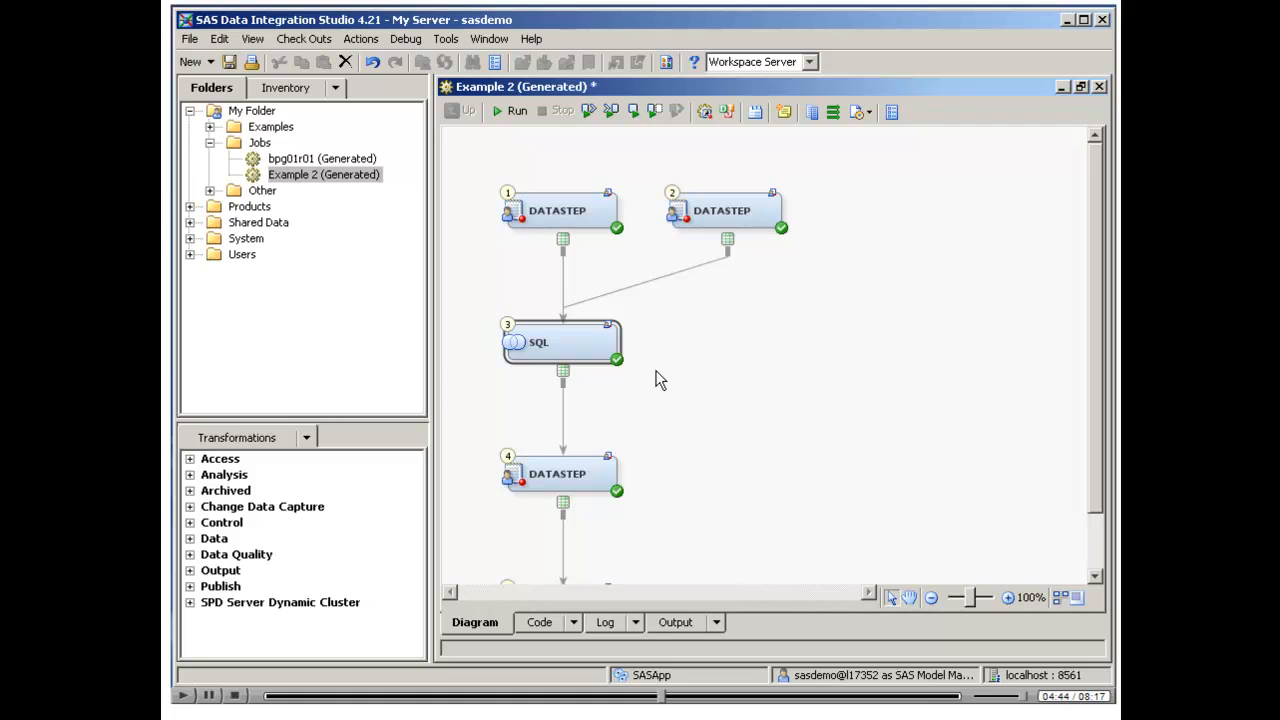
pyautogui.moveTo(540, 348)
pyautogui.moveTo(586, 344)
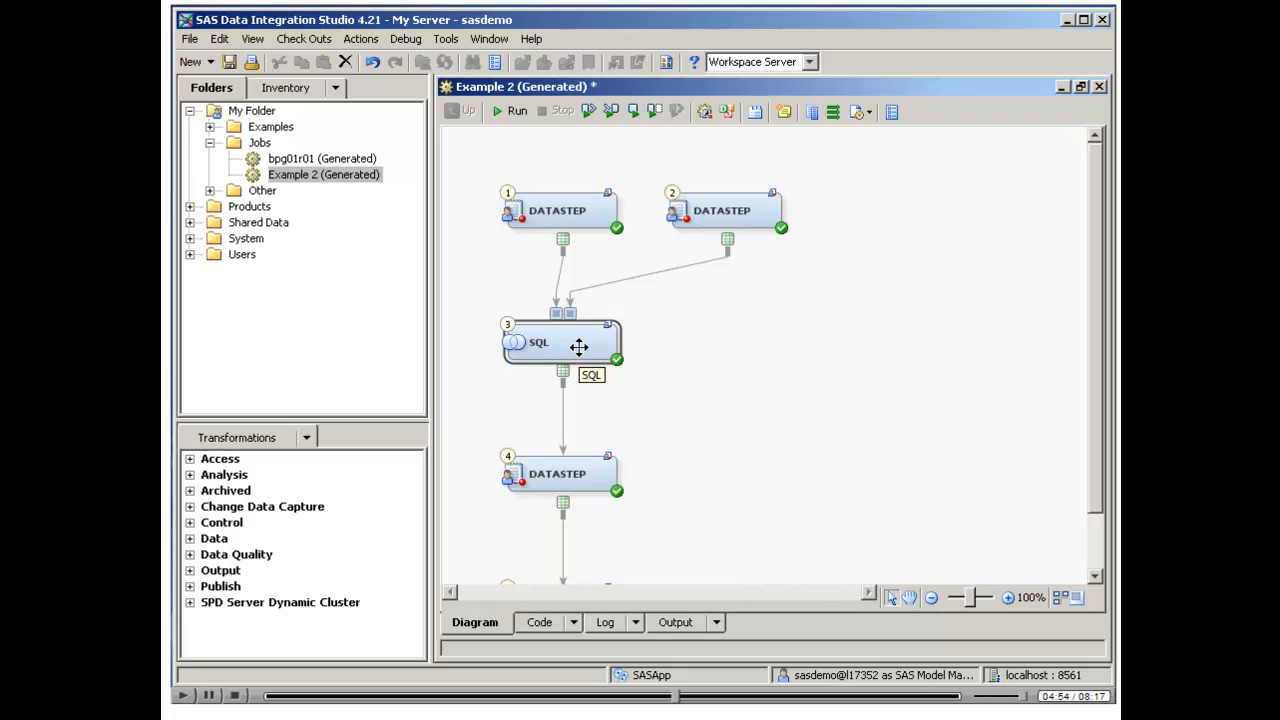
pyautogui.doubleClick(578, 346)
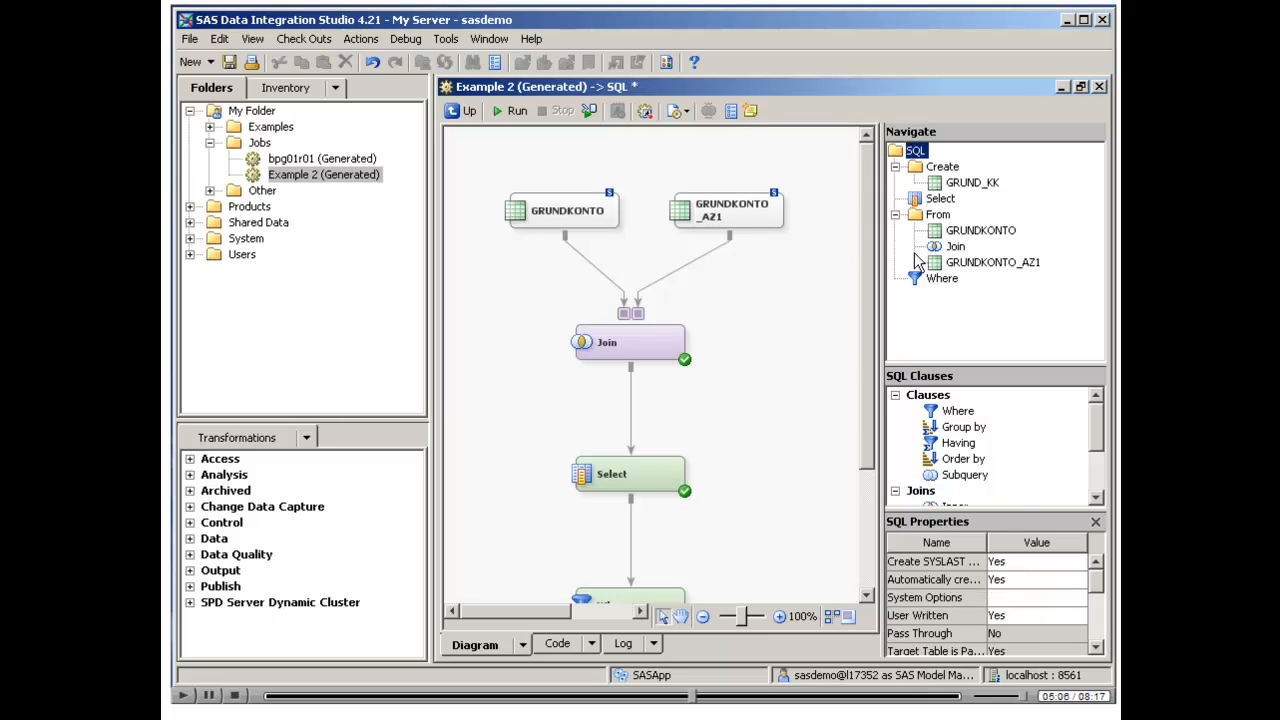
# Examine the SQL node's user-written proc sql code and the available code generation modes
pyautogui.click(684, 114)
pyautogui.click(650, 115)
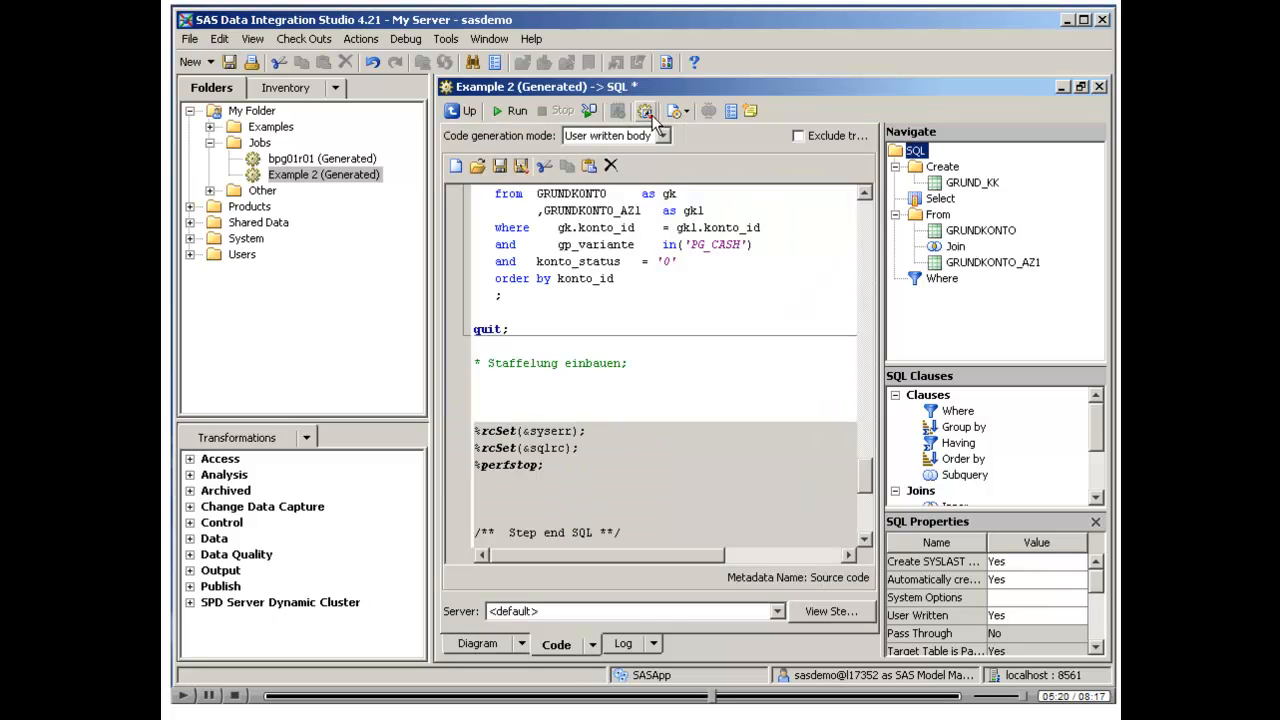
pyautogui.scroll(2, 758, 237)
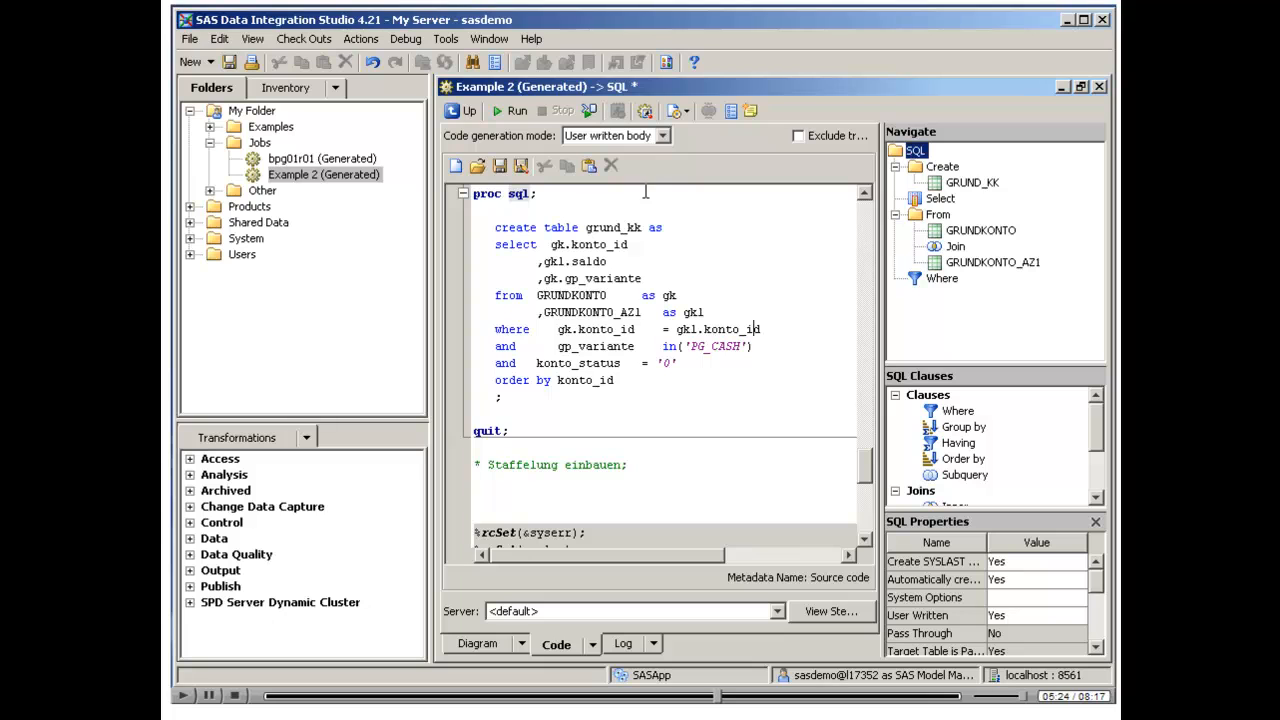
pyautogui.click(663, 137)
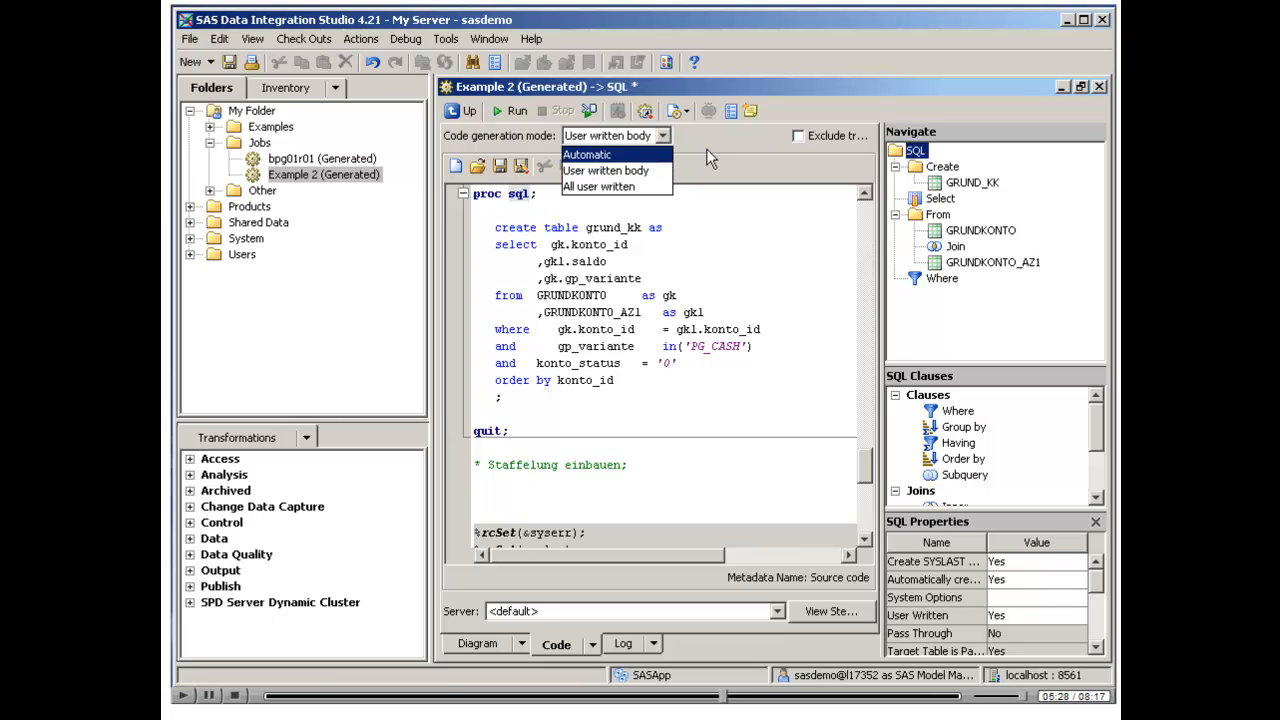
# Return to the main job diagram and close the Example 2 job without saving changes
pyautogui.click(470, 114)
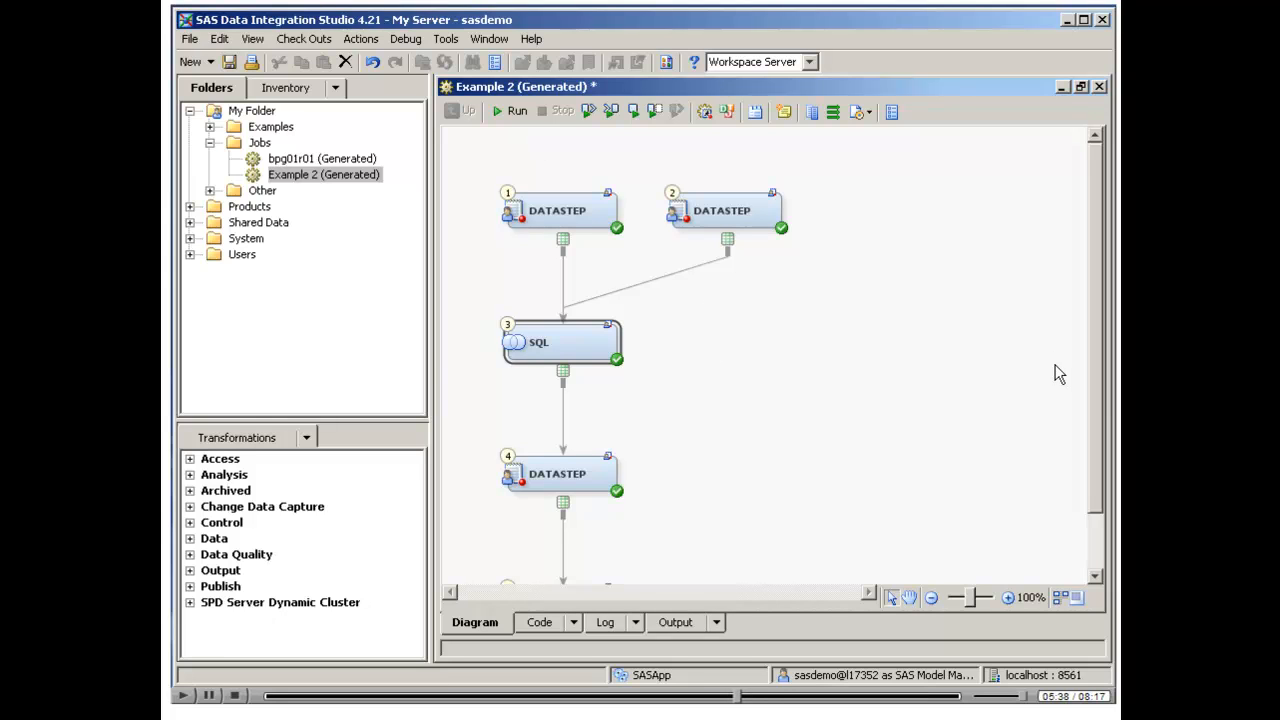
pyautogui.click(1100, 87)
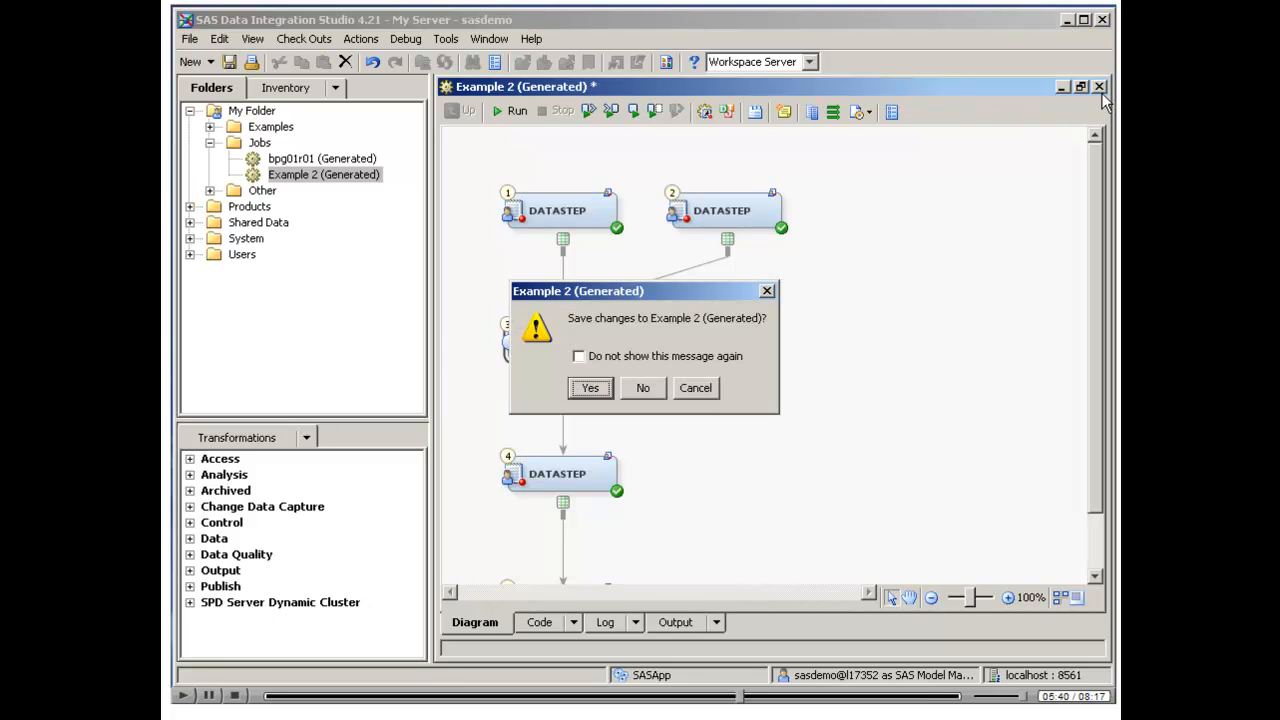
pyautogui.click(658, 389)
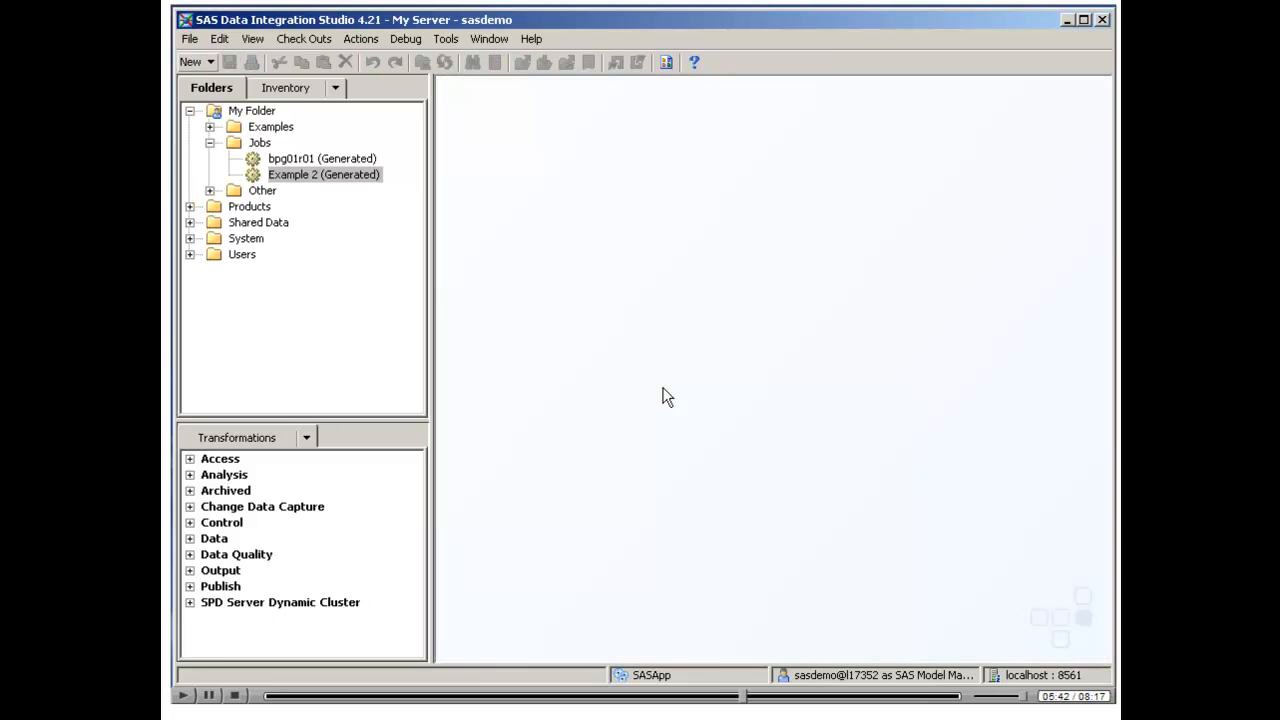
# Import the already converted file Example 1.sca from the SAS Examples folder into the Jobs folder
pyautogui.rightClick(262, 146)
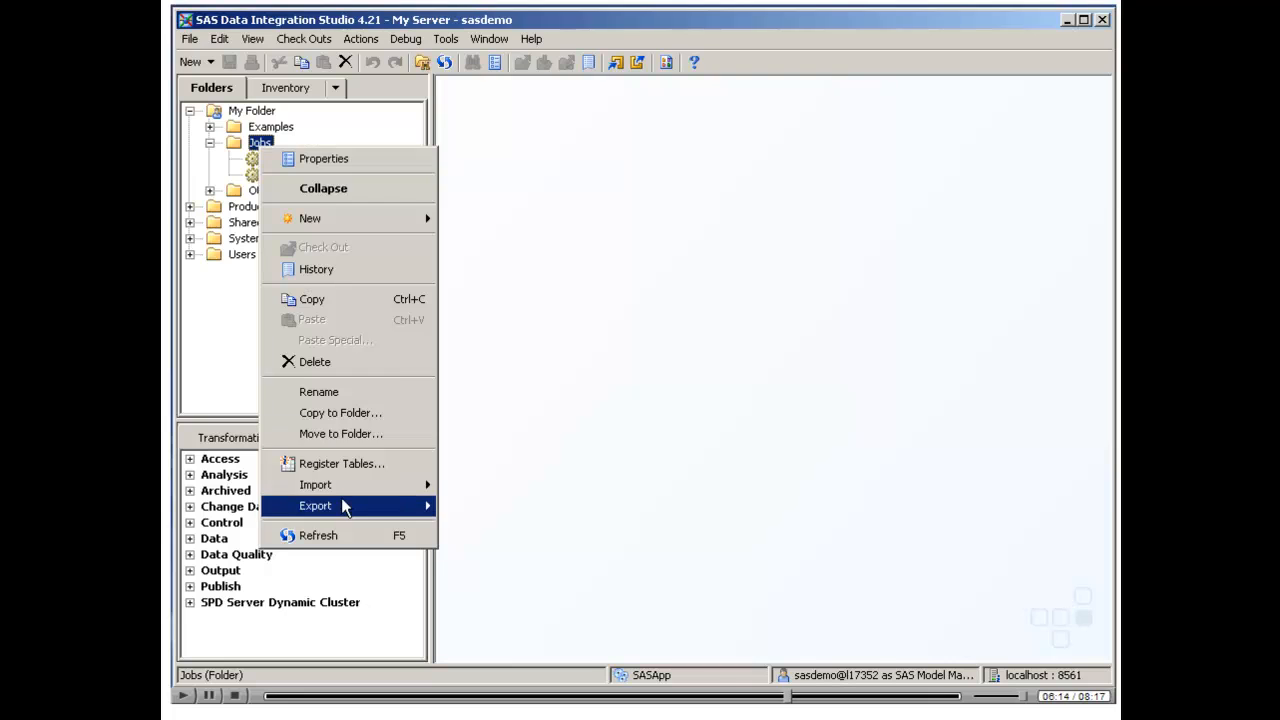
pyautogui.moveTo(345, 487)
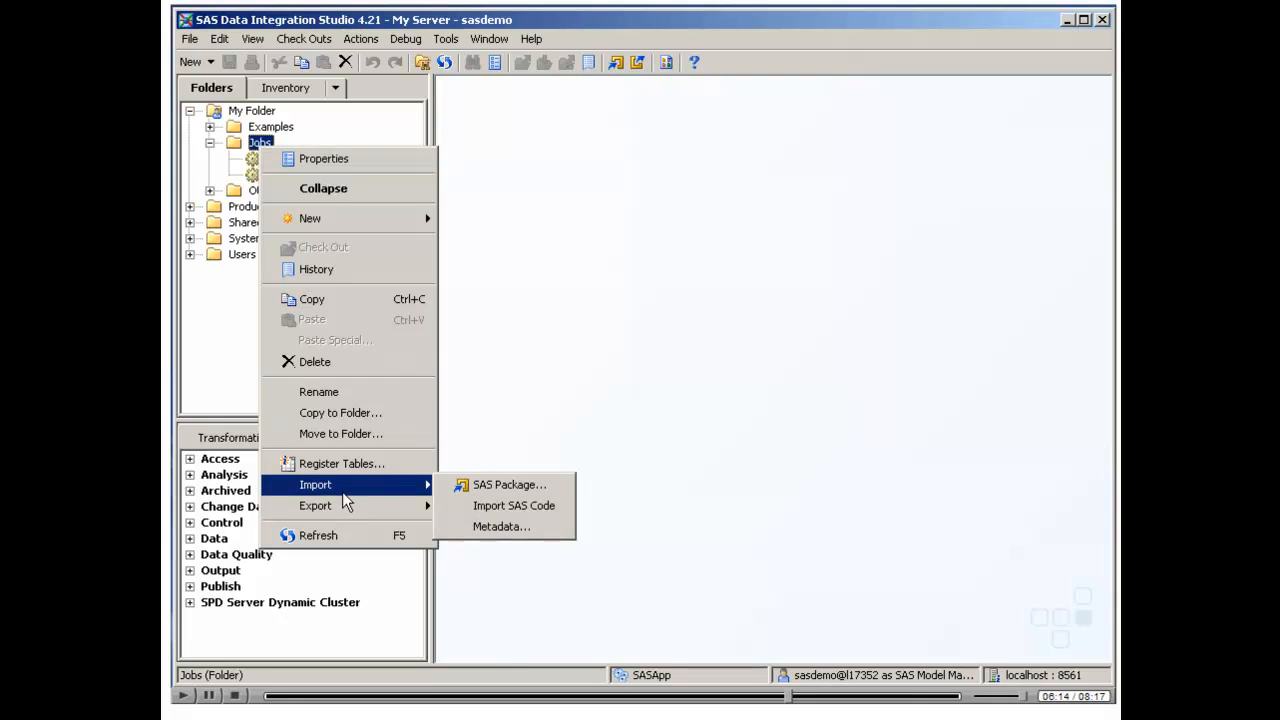
pyautogui.click(493, 508)
pyautogui.click(512, 434)
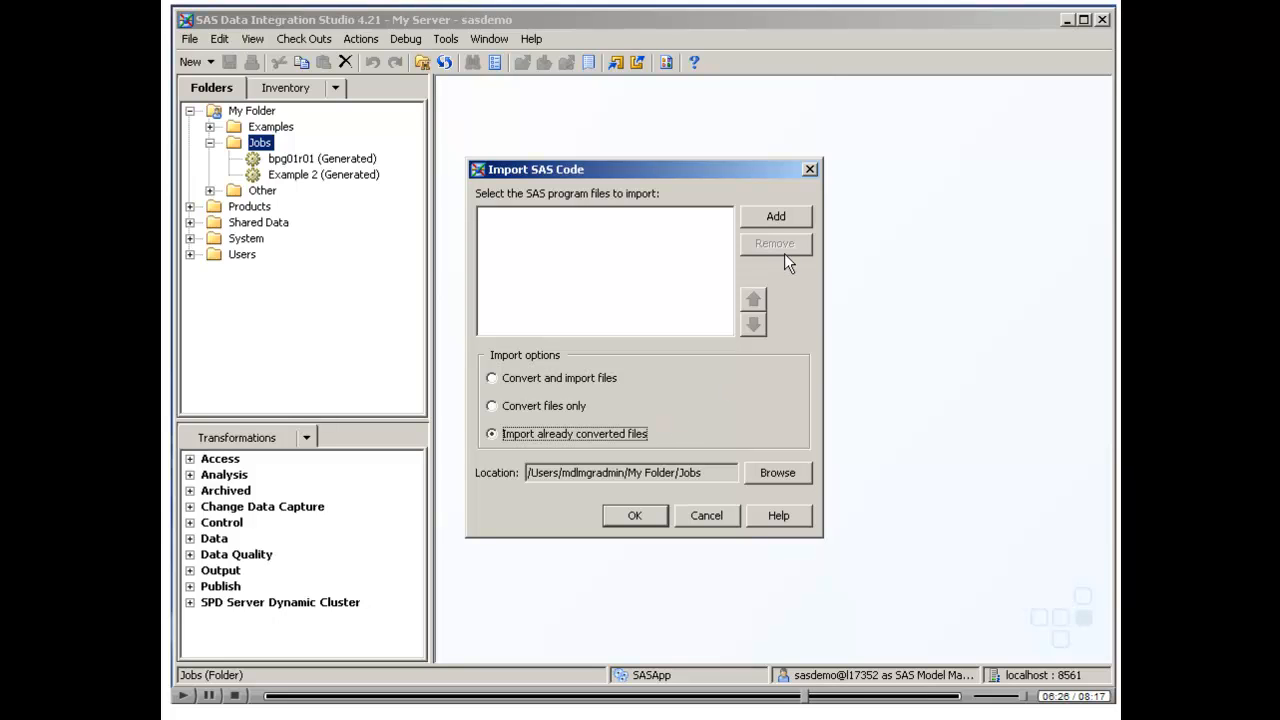
pyautogui.click(777, 220)
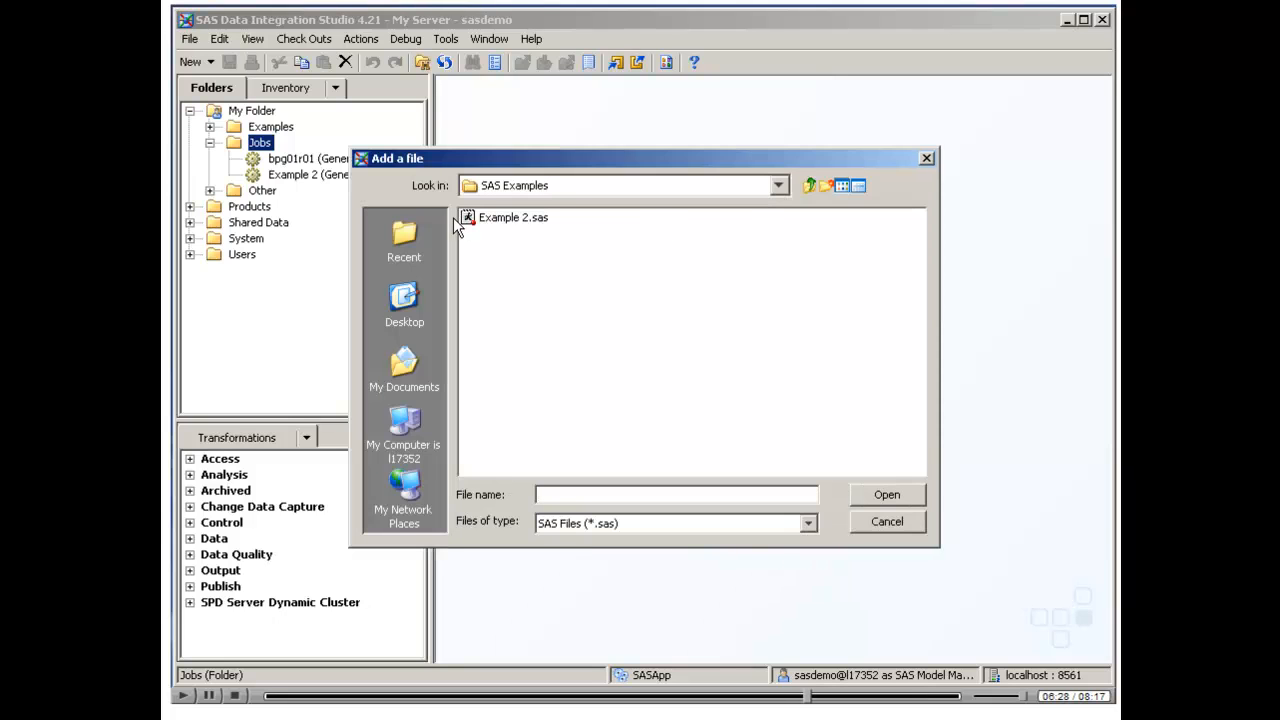
pyautogui.click(607, 527)
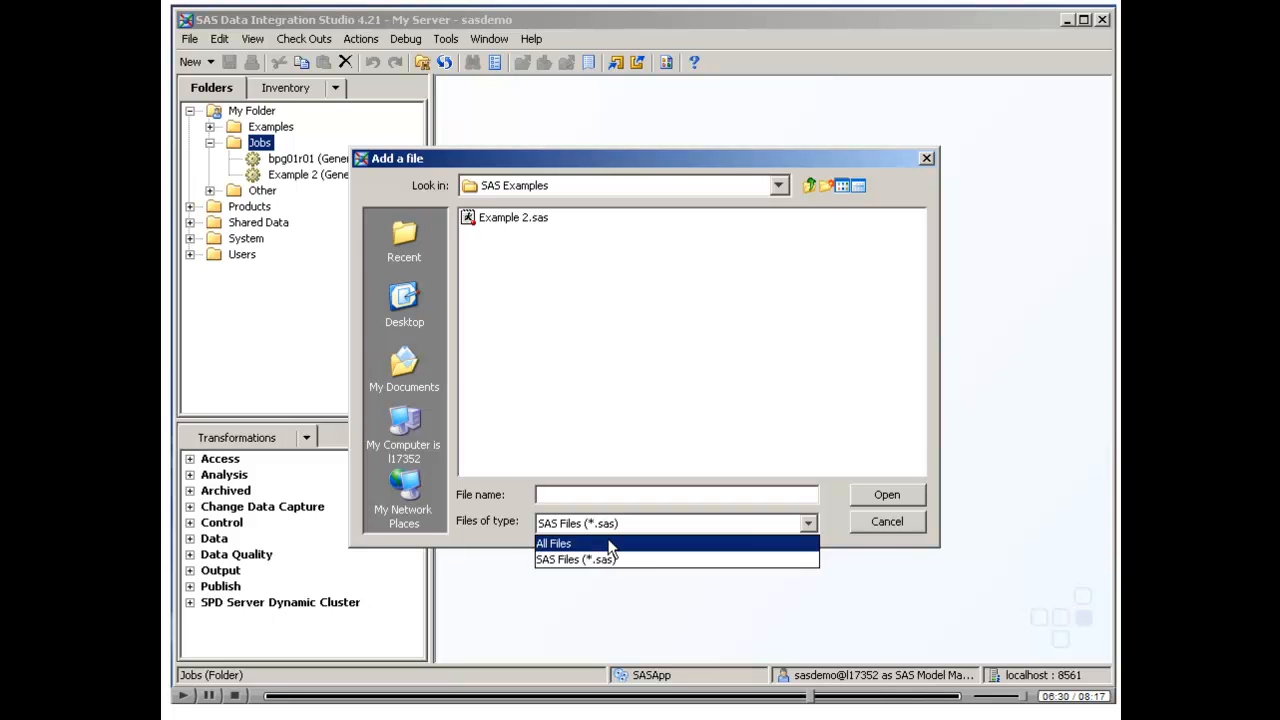
pyautogui.click(611, 544)
pyautogui.click(532, 222)
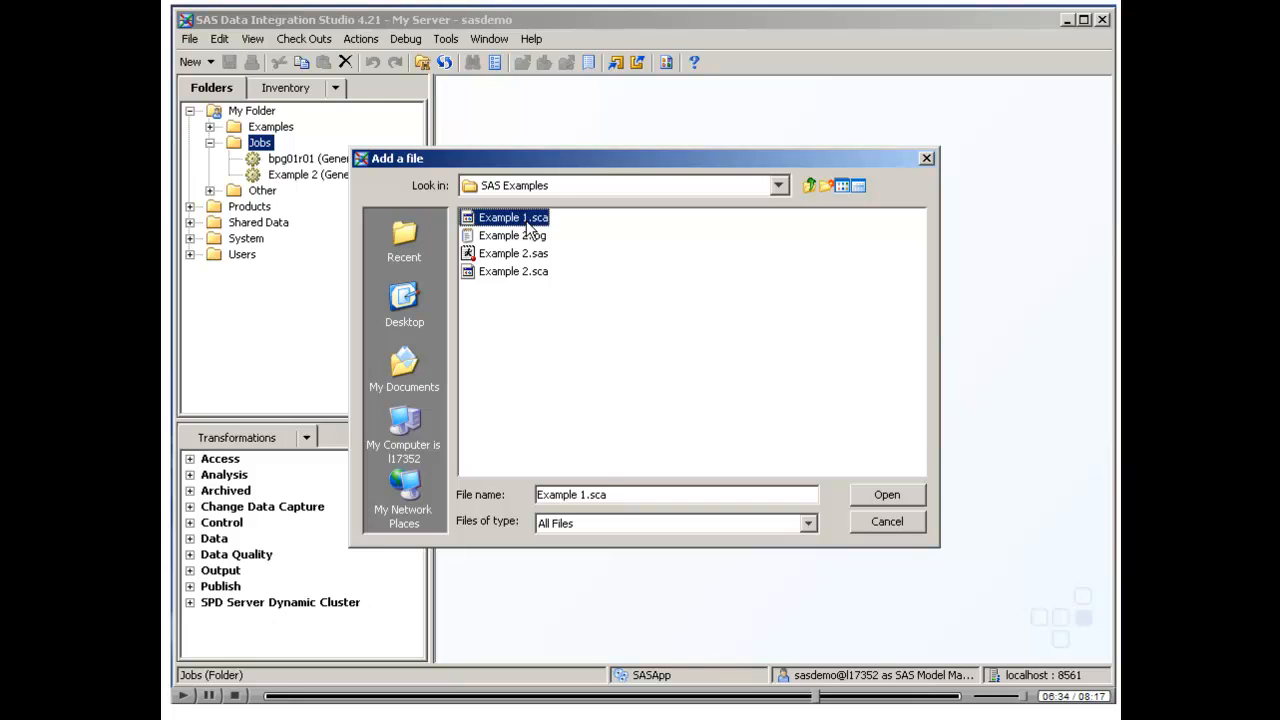
pyautogui.click(882, 500)
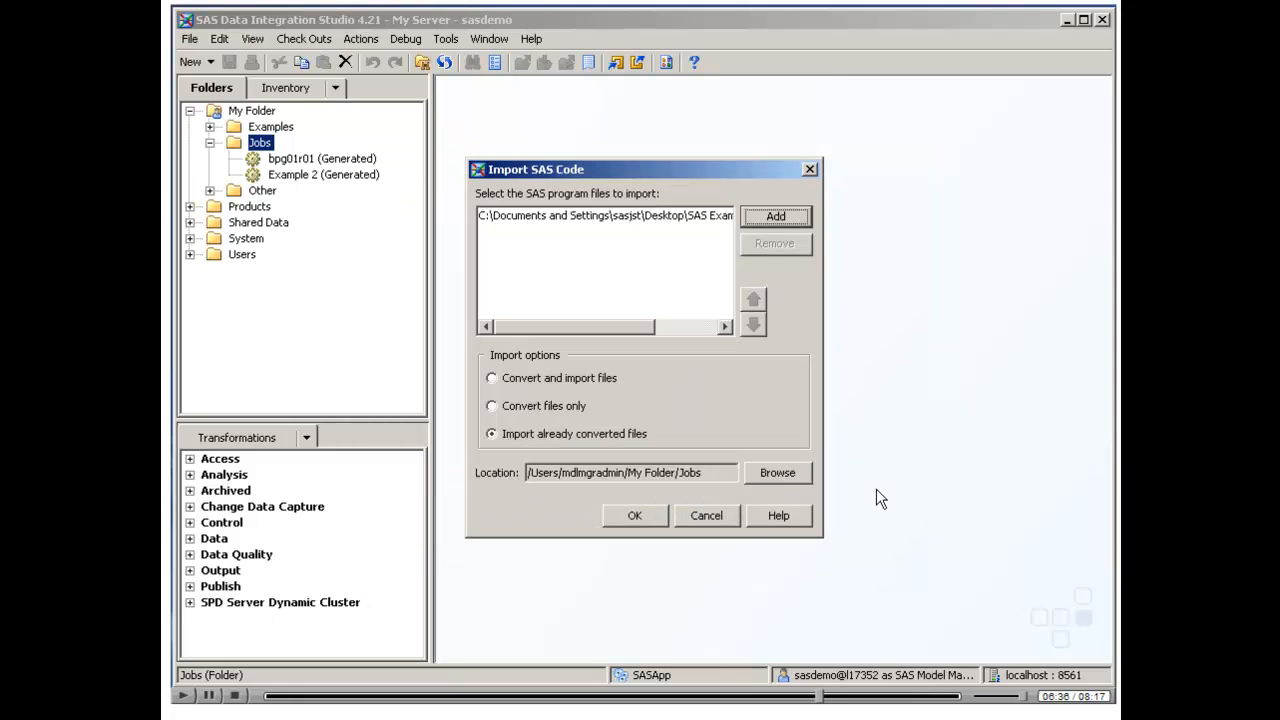
pyautogui.click(641, 518)
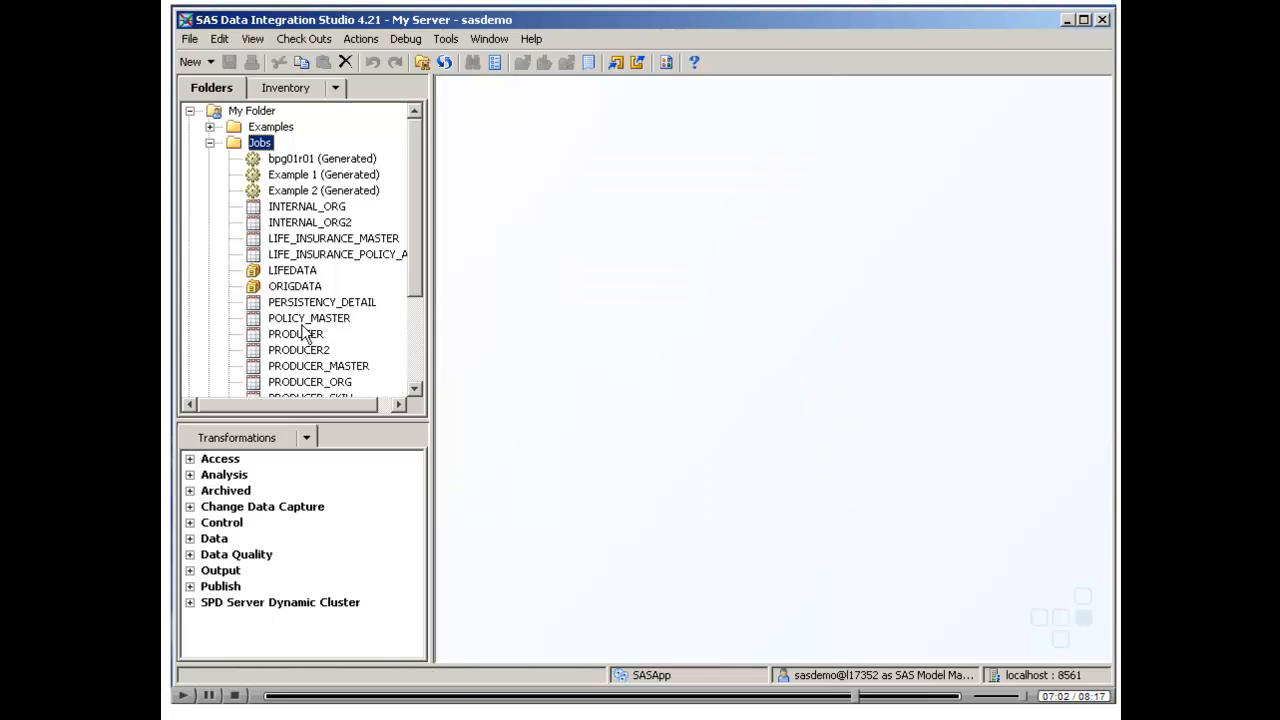
# Open the Example 1 job and examine its whole process flow from source tables to final outputs at 76% zoom
pyautogui.doubleClick(300, 176)
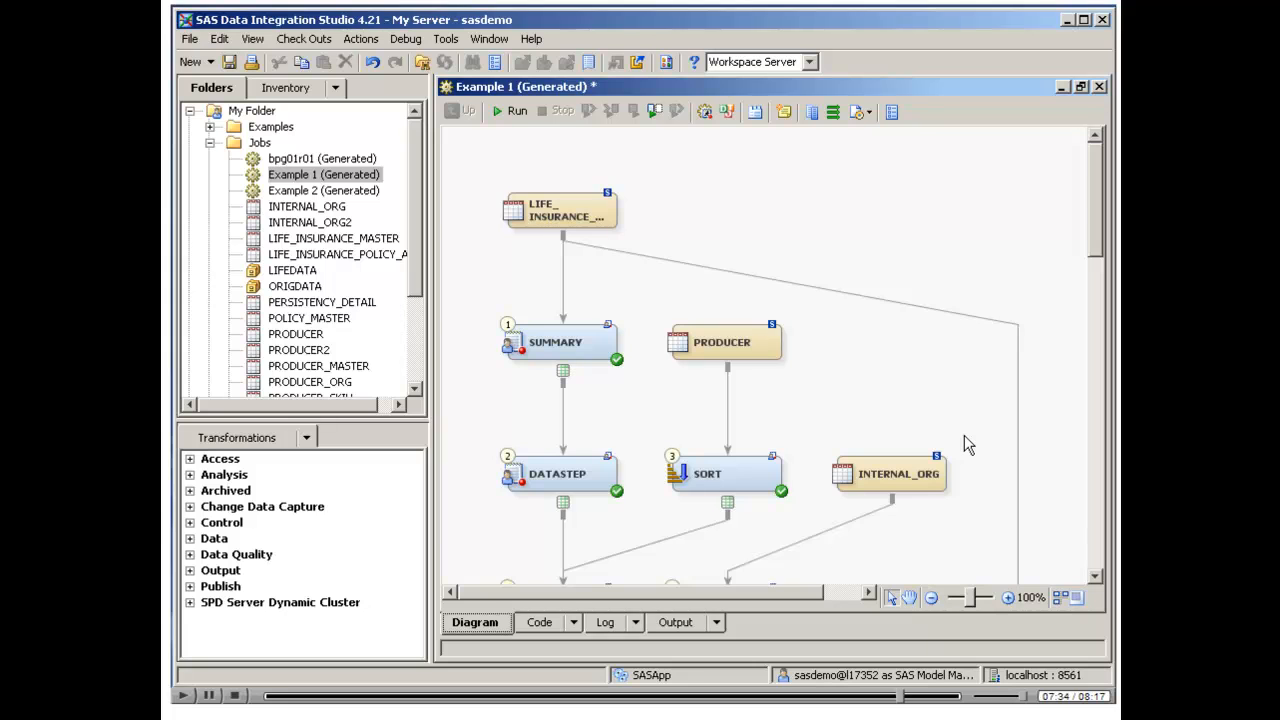
pyautogui.scroll(-3, 969, 428)
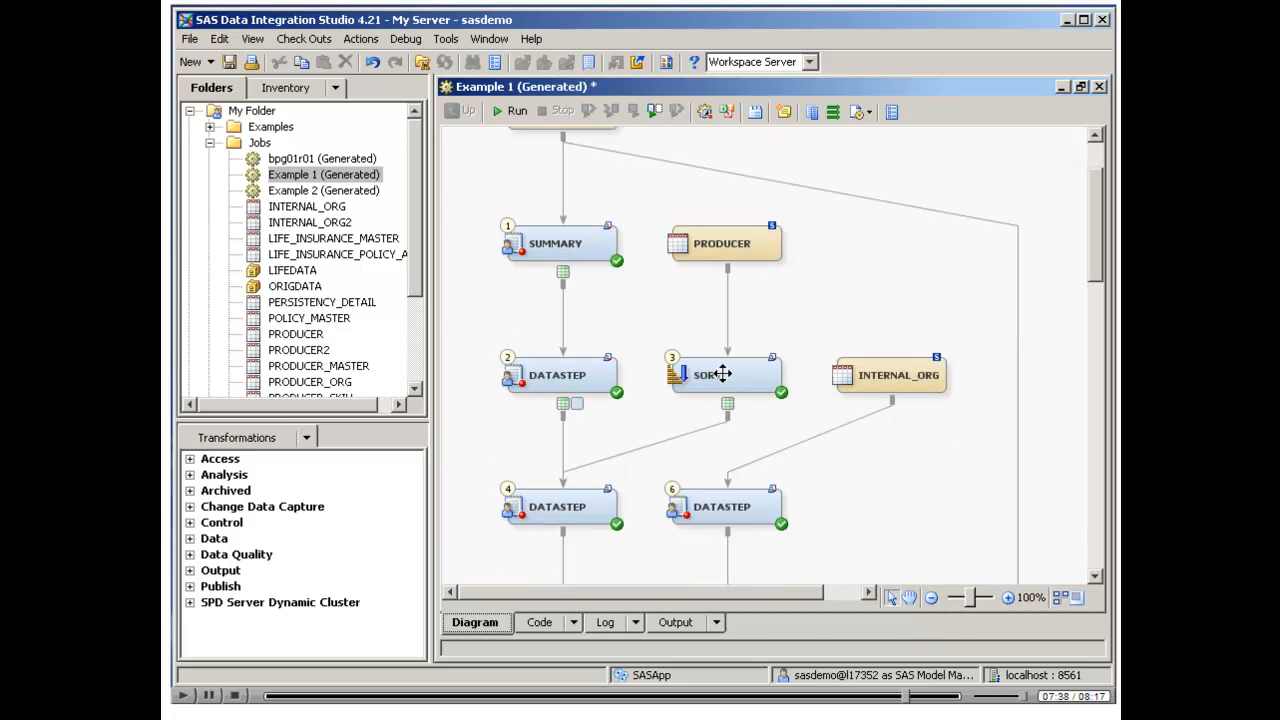
pyautogui.scroll(-3, 722, 374)
pyautogui.scroll(-3, 722, 374)
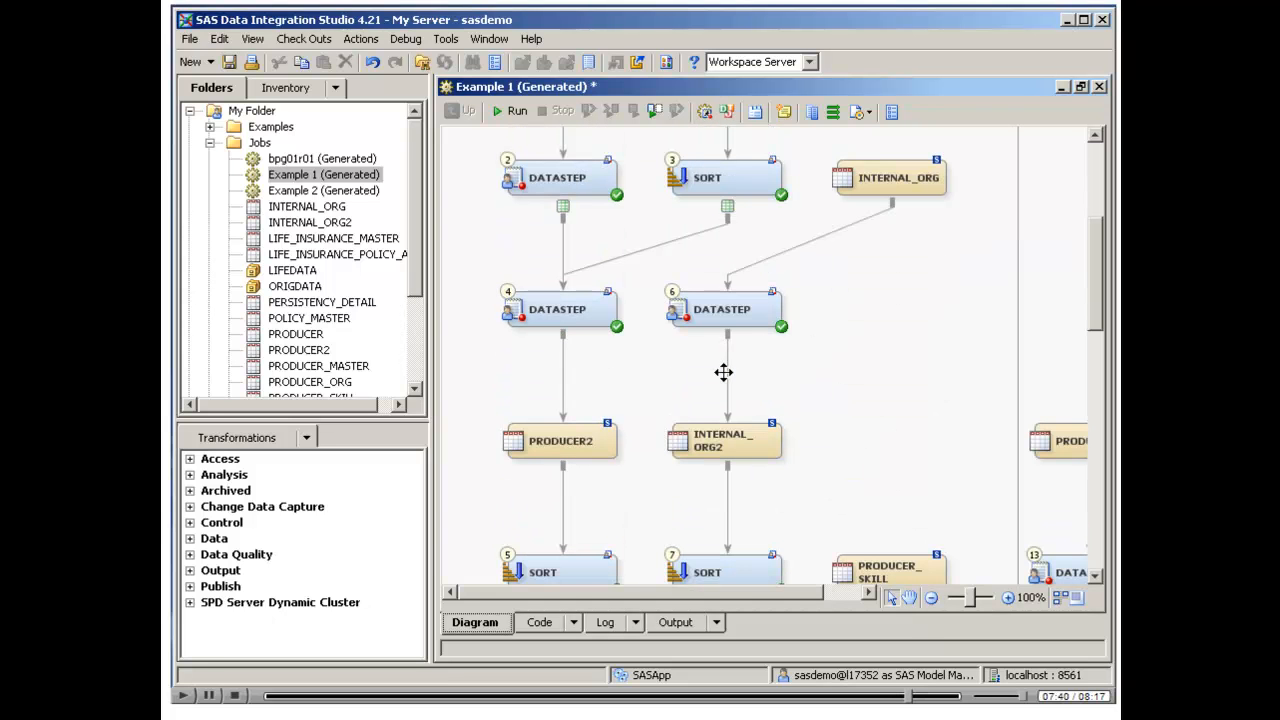
pyautogui.scroll(-6, 812, 522)
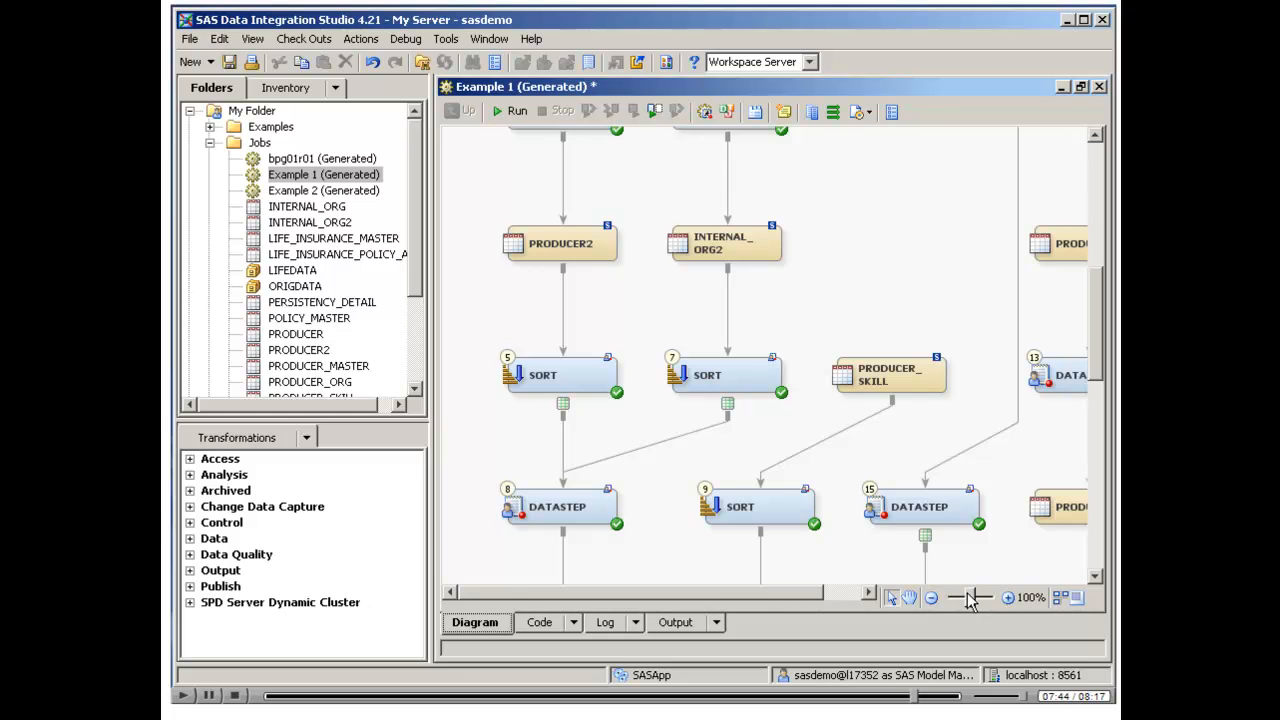
pyautogui.moveTo(969, 600); pyautogui.dragTo(960, 600)
pyautogui.scroll(-5, 917, 510)
pyautogui.scroll(-6, 917, 510)
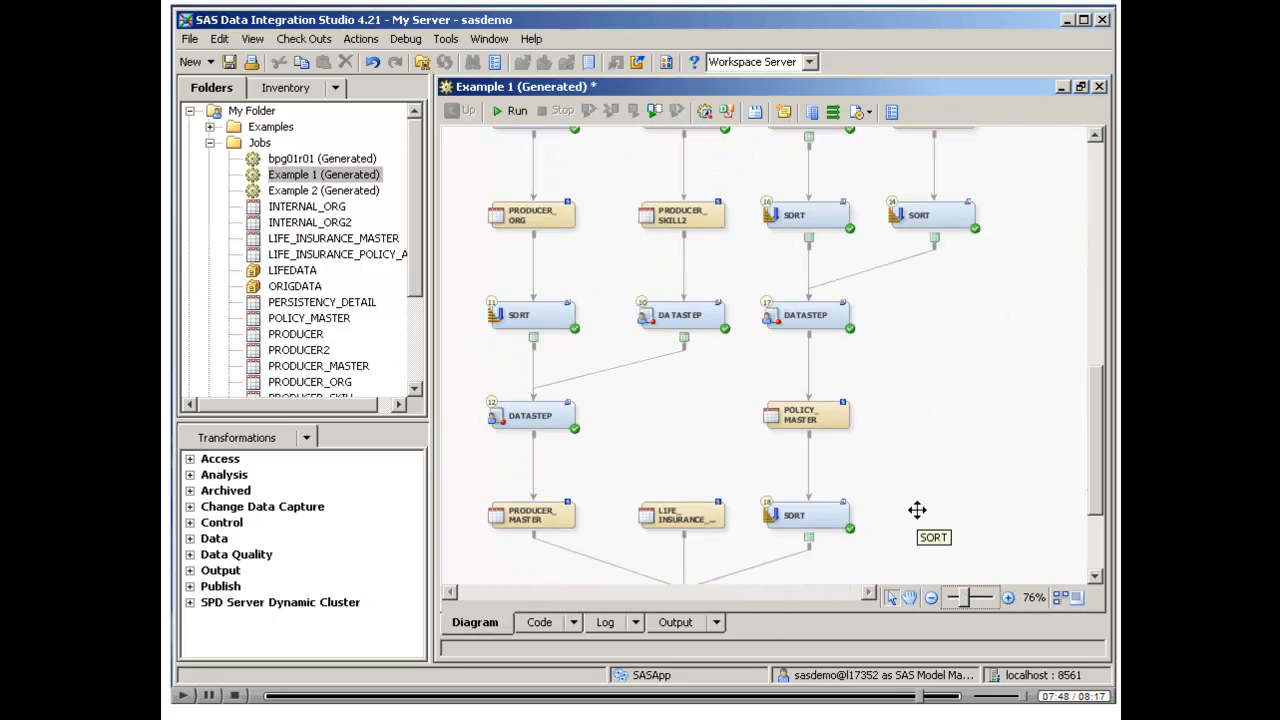
pyautogui.scroll(-3, 917, 510)
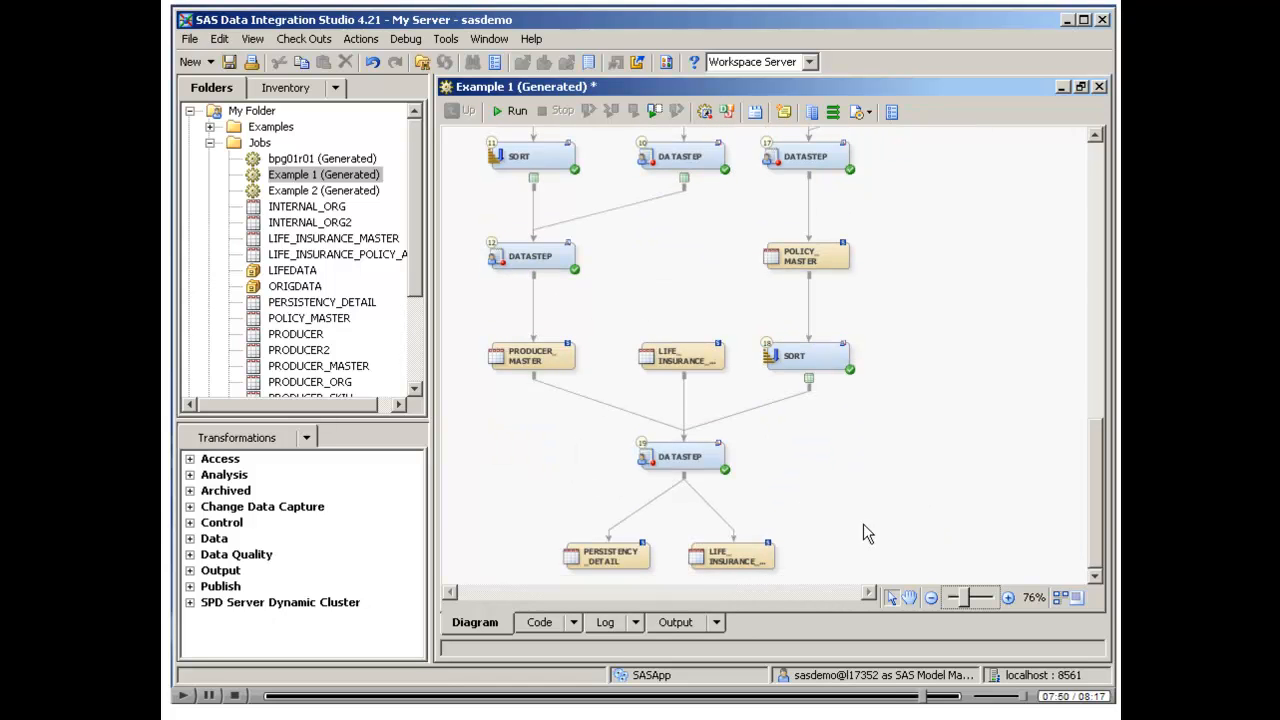
pyautogui.scroll(20, 852, 493)
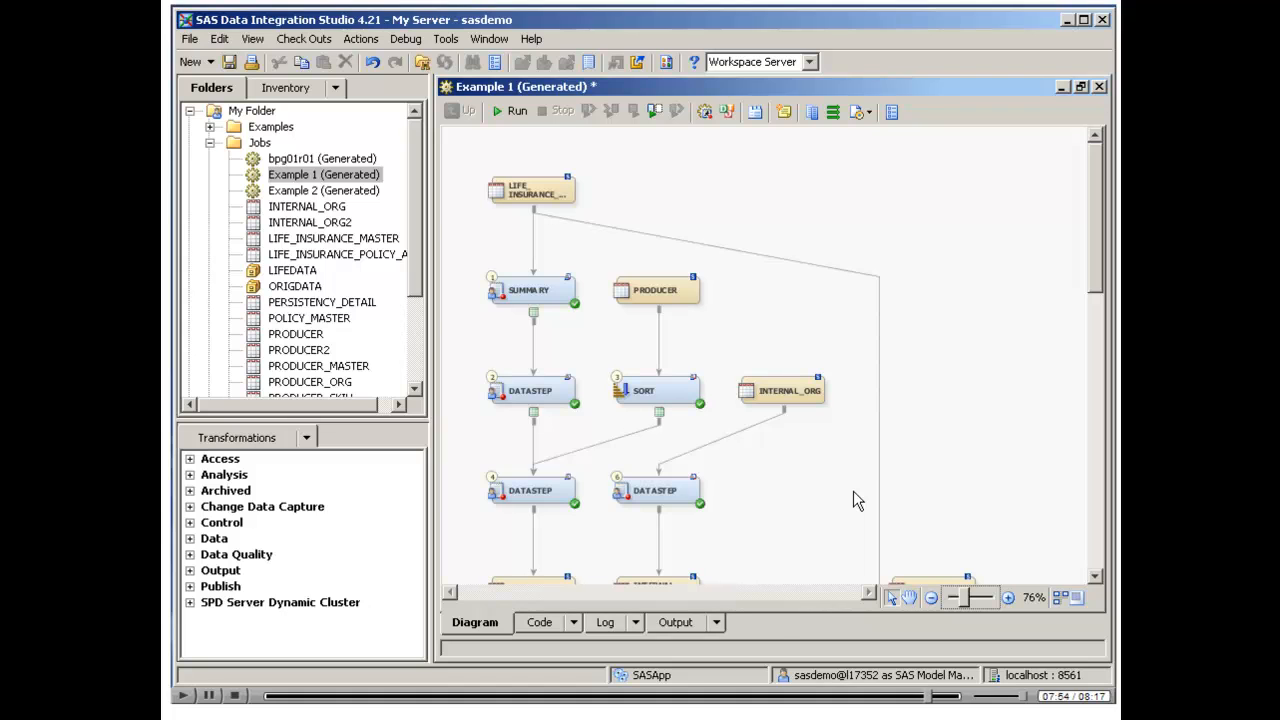